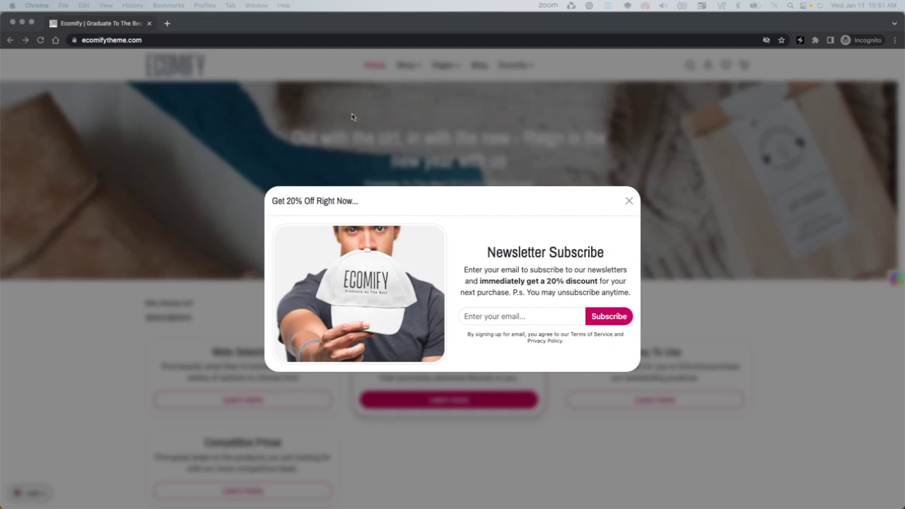
- Open the ecomify-v1 theme for customization from the store admin and show the home page's Newsletter Popup section settings
{"action": "left_click", "coordinate": [240, 27]}
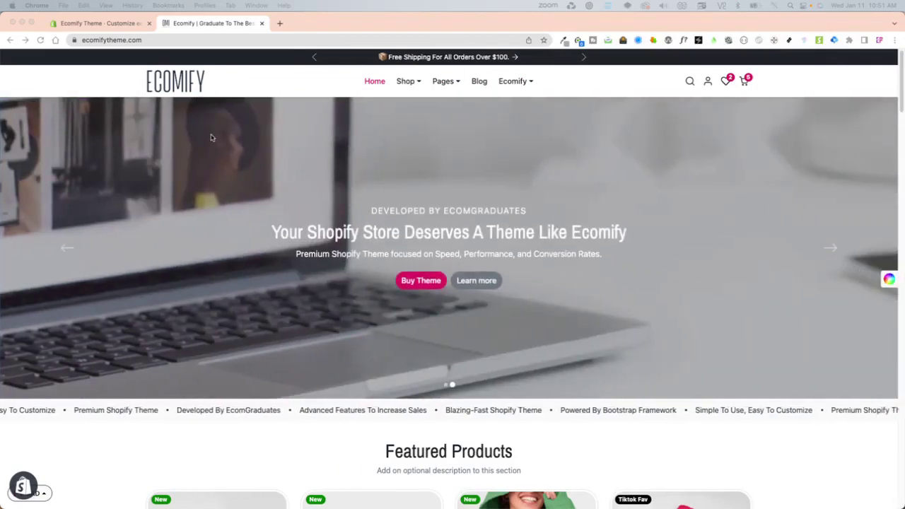
{"action": "left_click", "coordinate": [106, 23]}
{"action": "left_click", "coordinate": [38, 60]}
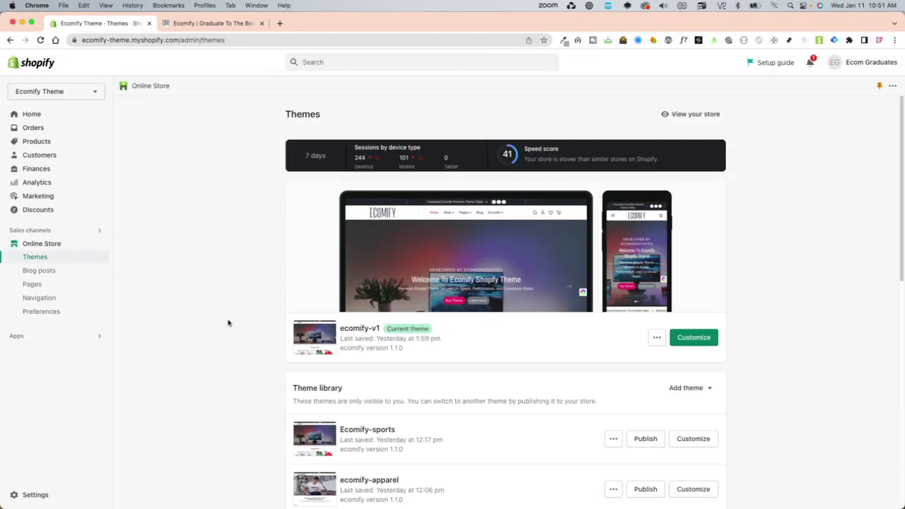
{"action": "left_click", "coordinate": [714, 341]}
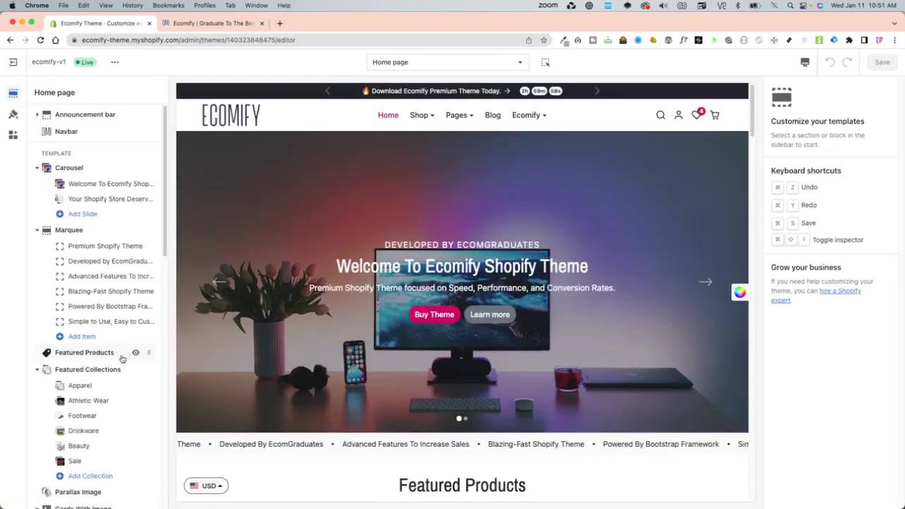
{"action": "scroll", "coordinate": [125, 353], "scroll_direction": "down", "scroll_amount": 10}
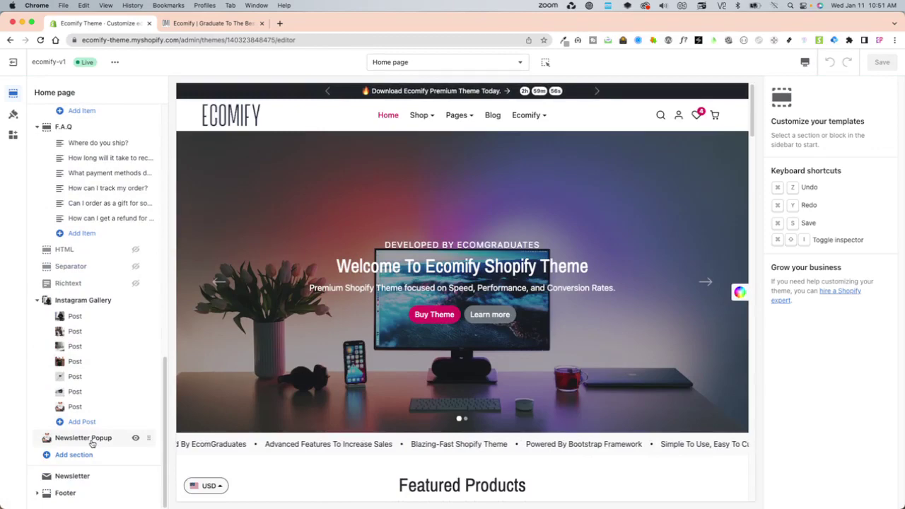
{"action": "left_click", "coordinate": [92, 440]}
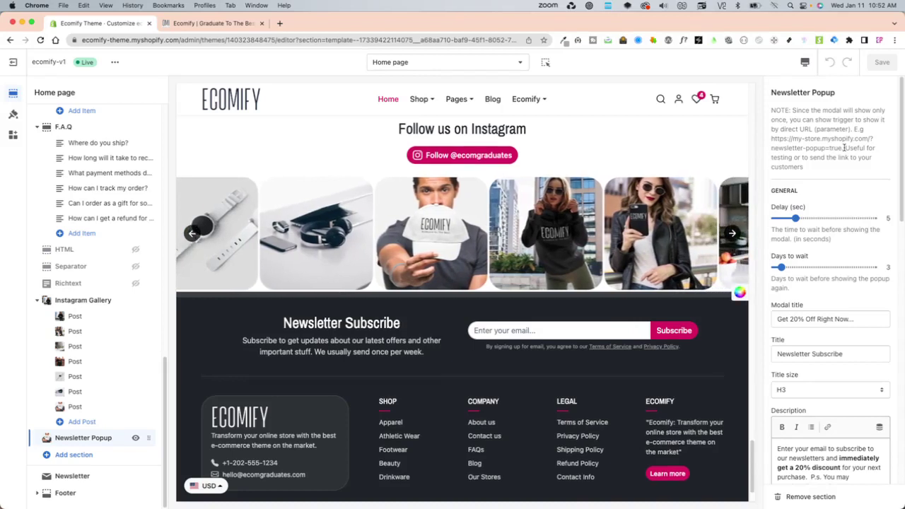
- Highlight the example direct URL with the newsletter-popup=true parameter in the Newsletter Popup note
{"action": "left_click_drag", "start_coordinate": [771, 139], "coordinate": [841, 147]}
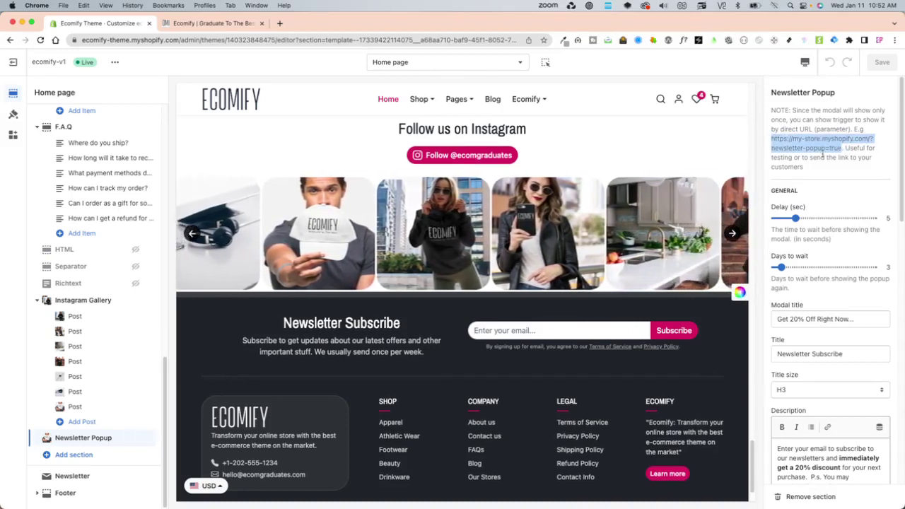
{"action": "left_click", "coordinate": [822, 154]}
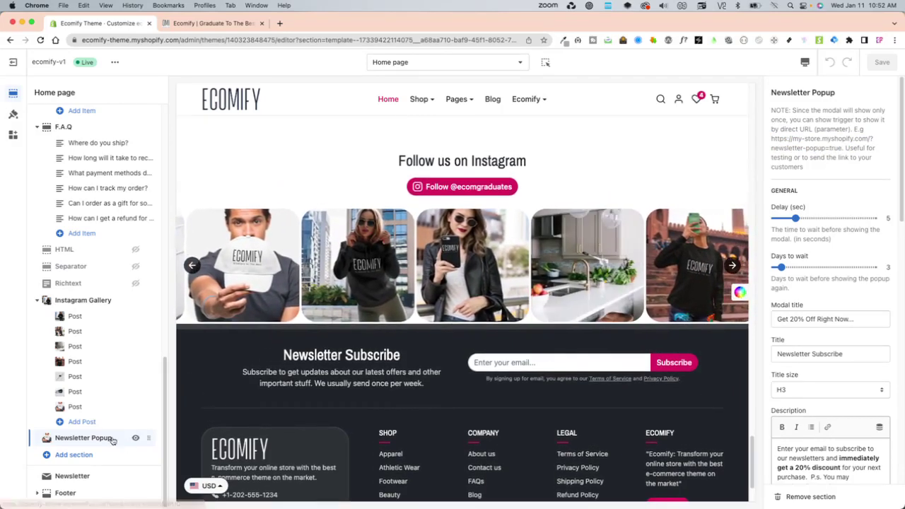
- Set the newsletter popup's delay to 2 seconds and its days to wait to 5
{"action": "scroll", "coordinate": [831, 300], "scroll_direction": "down", "scroll_amount": 1}
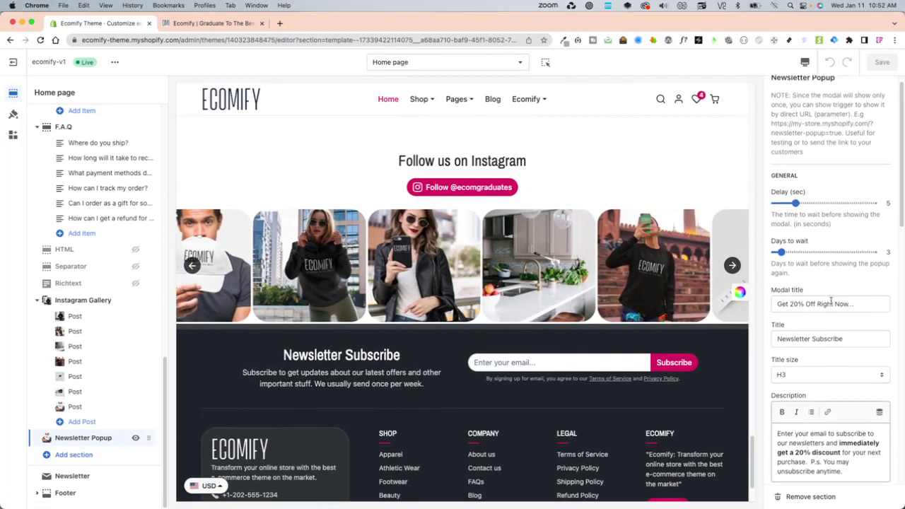
{"action": "scroll", "coordinate": [831, 301], "scroll_direction": "down", "scroll_amount": 1}
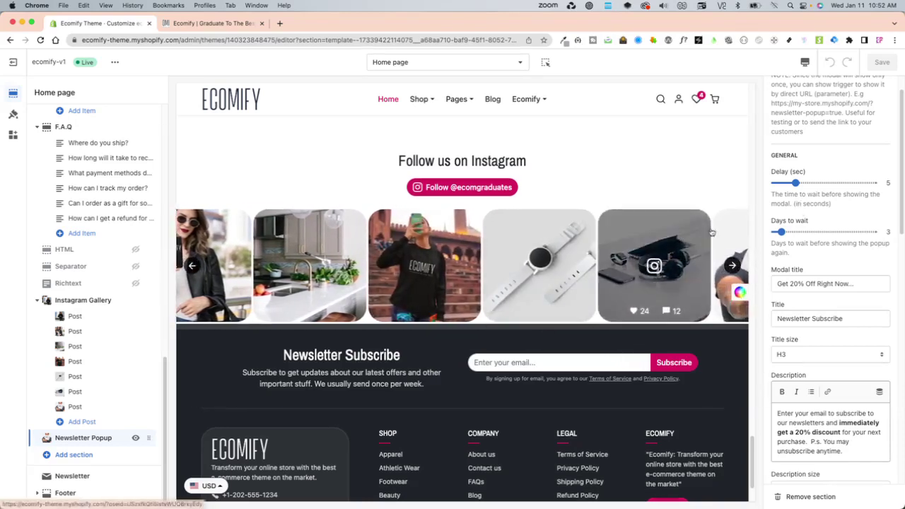
{"action": "left_click", "coordinate": [832, 182]}
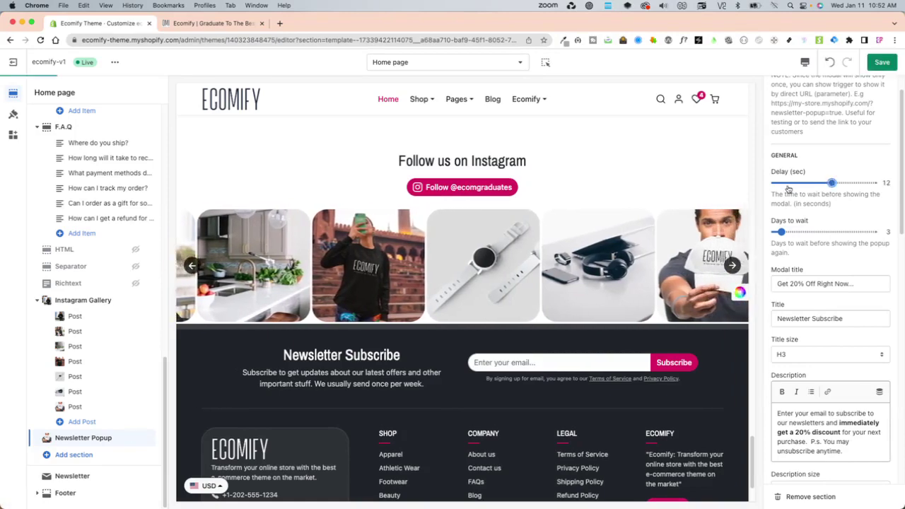
{"action": "left_click_drag", "start_coordinate": [827, 183], "coordinate": [778, 182]}
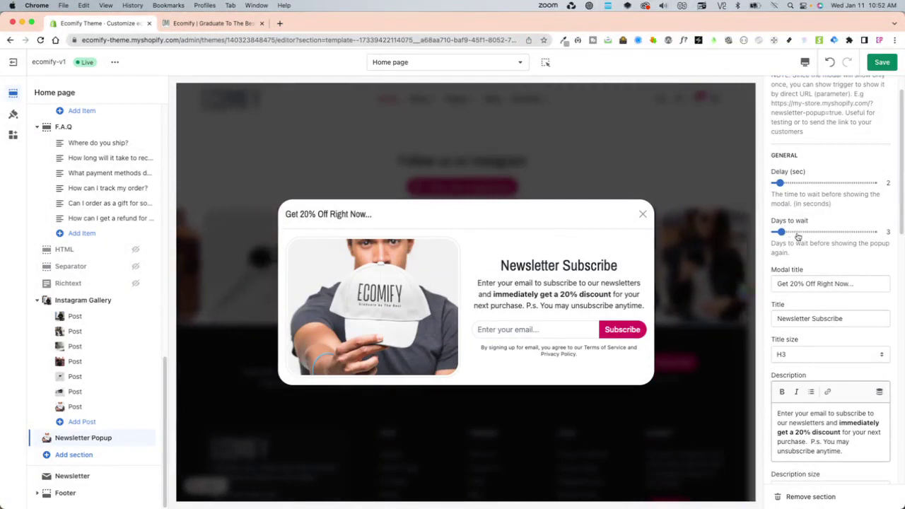
{"action": "mouse_move", "coordinate": [781, 232]}
{"action": "left_mouse_down"}
{"action": "mouse_move", "coordinate": [801, 232]}
{"action": "mouse_move", "coordinate": [788, 232]}
{"action": "left_mouse_up"}
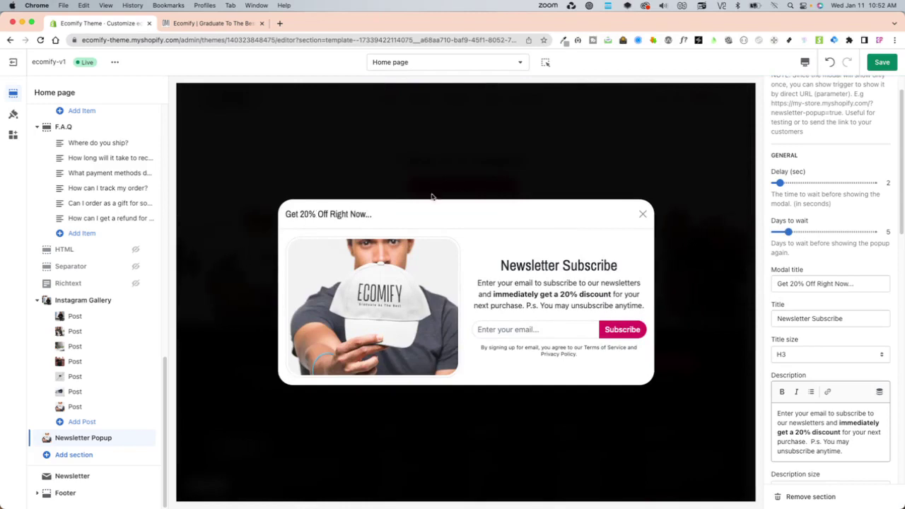
- Preview the newsletter popup in the mobile layout and return to the desktop layout
{"action": "left_click", "coordinate": [805, 62]}
{"action": "left_click", "coordinate": [812, 86]}
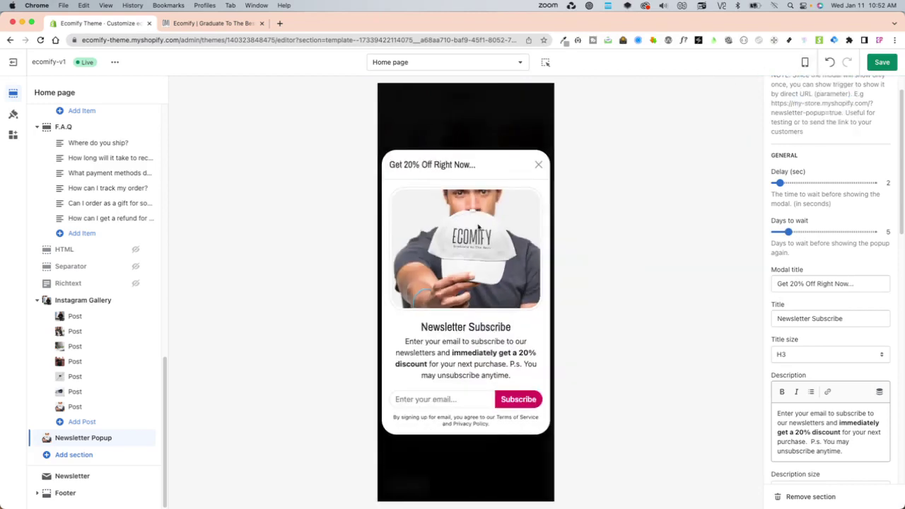
{"action": "left_click", "coordinate": [804, 62]}
{"action": "left_click", "coordinate": [819, 104]}
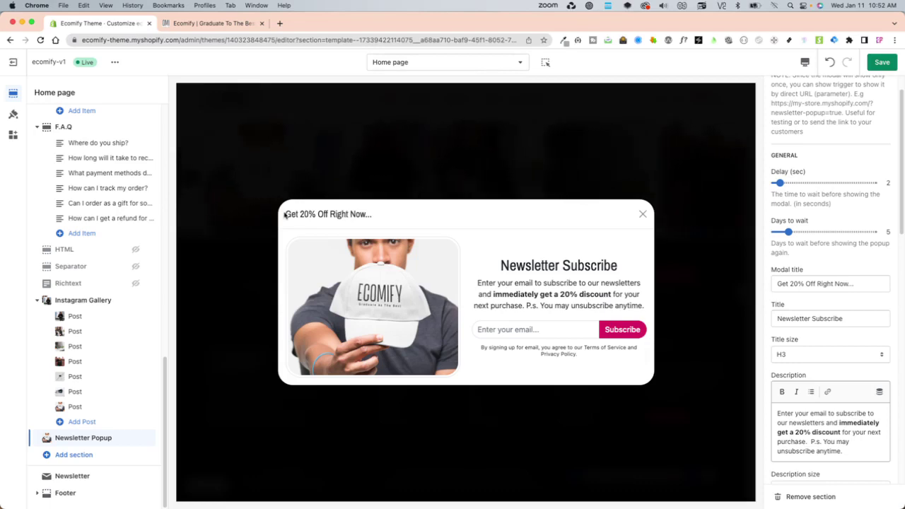
- Change the newsletter popup's title to "Newsletter Subscribe!"
{"action": "left_click", "coordinate": [811, 319]}
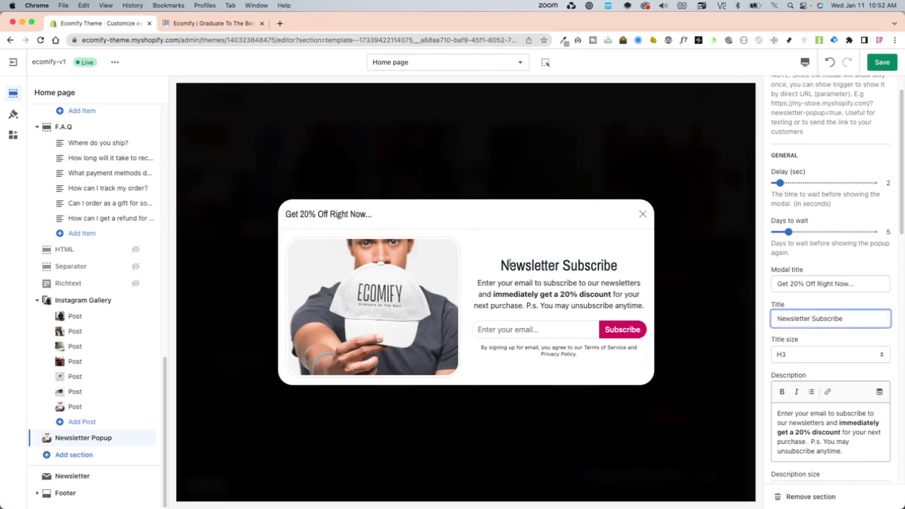
{"action": "left_click", "coordinate": [860, 320]}
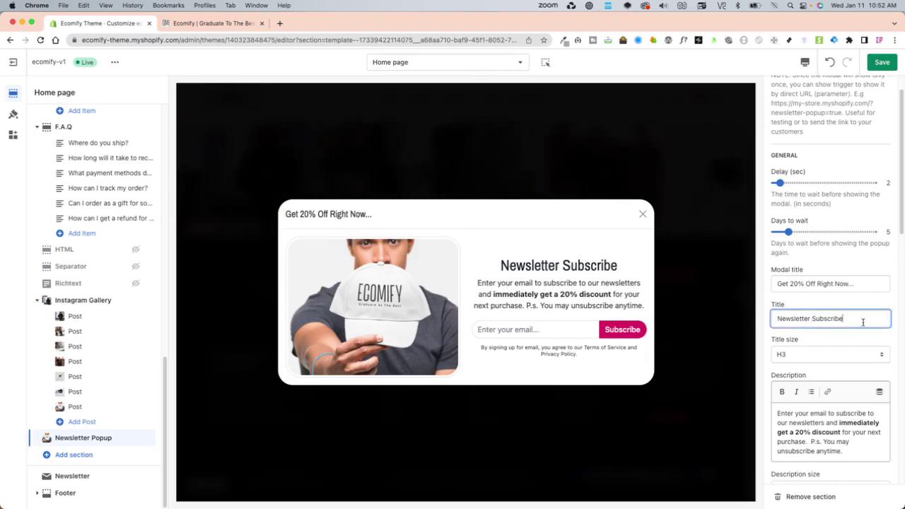
{"action": "type", "text": "!"}
- Toggle bold formatting off and back on for "immediately get a 20% discount" in the popup description
{"action": "scroll", "coordinate": [850, 335], "scroll_direction": "down", "scroll_amount": 5}
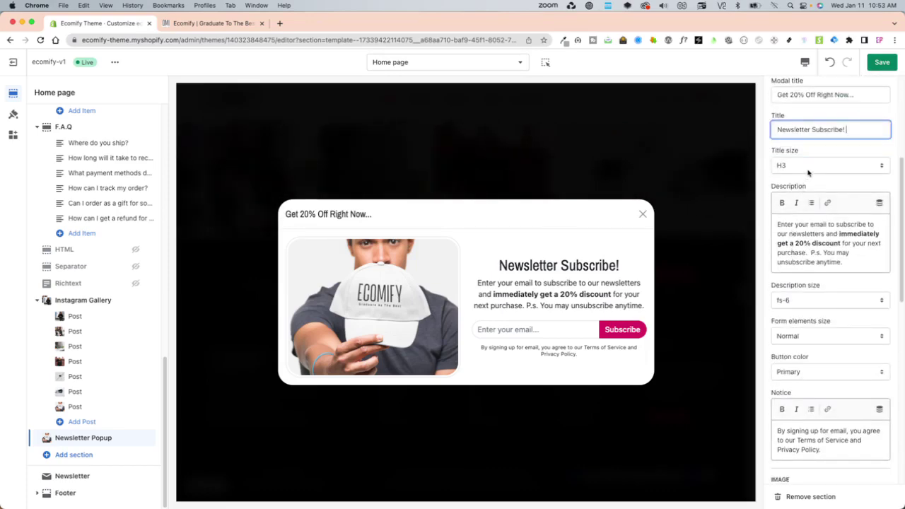
{"action": "left_click", "coordinate": [850, 264]}
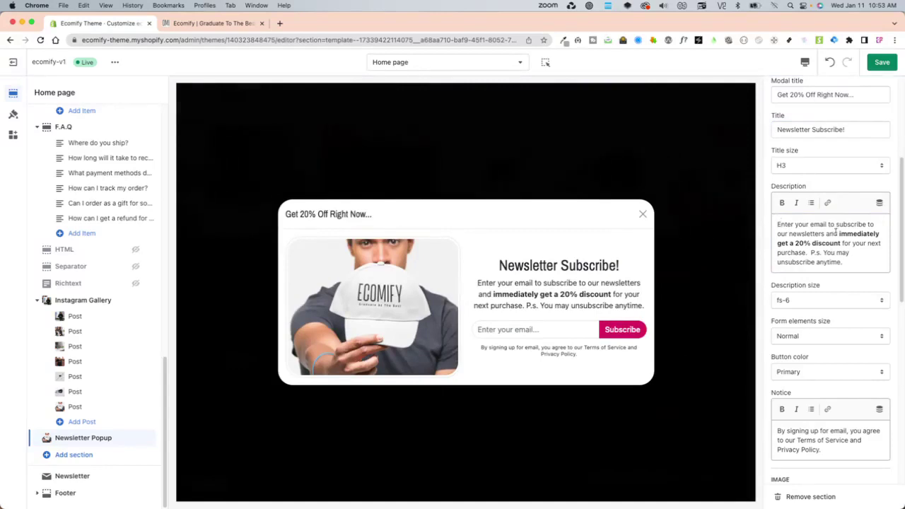
{"action": "mouse_move", "coordinate": [838, 233]}
{"action": "left_mouse_down"}
{"action": "mouse_move", "coordinate": [820, 243]}
{"action": "mouse_move", "coordinate": [842, 242]}
{"action": "left_mouse_up"}
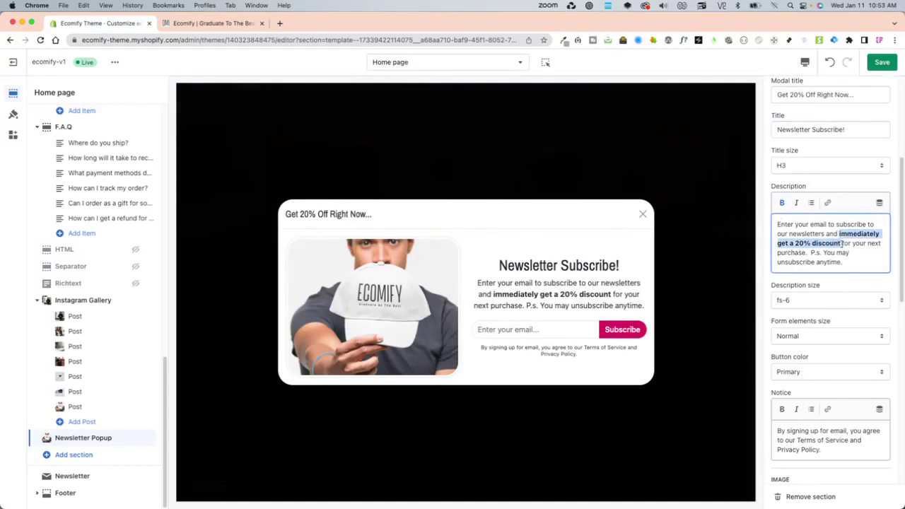
{"action": "left_click", "coordinate": [782, 203]}
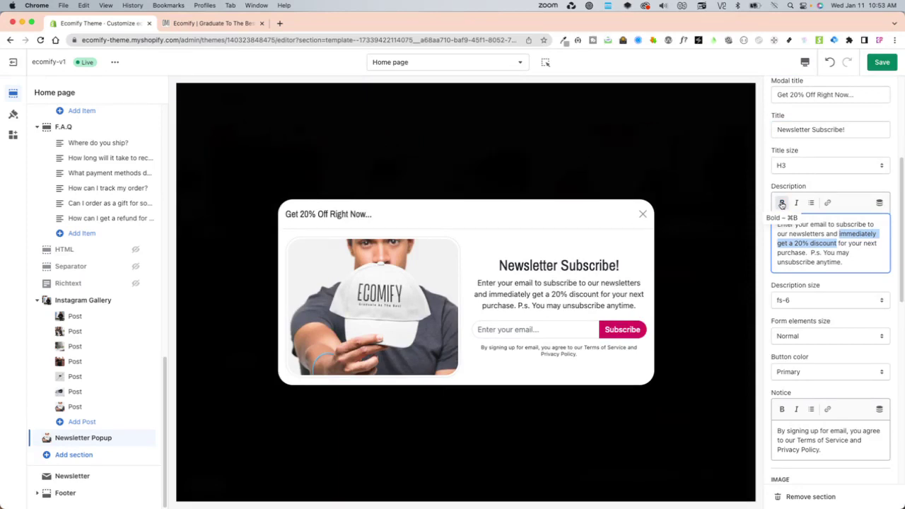
{"action": "left_click", "coordinate": [782, 203]}
{"action": "left_click", "coordinate": [782, 203]}
{"action": "left_click", "coordinate": [781, 203]}
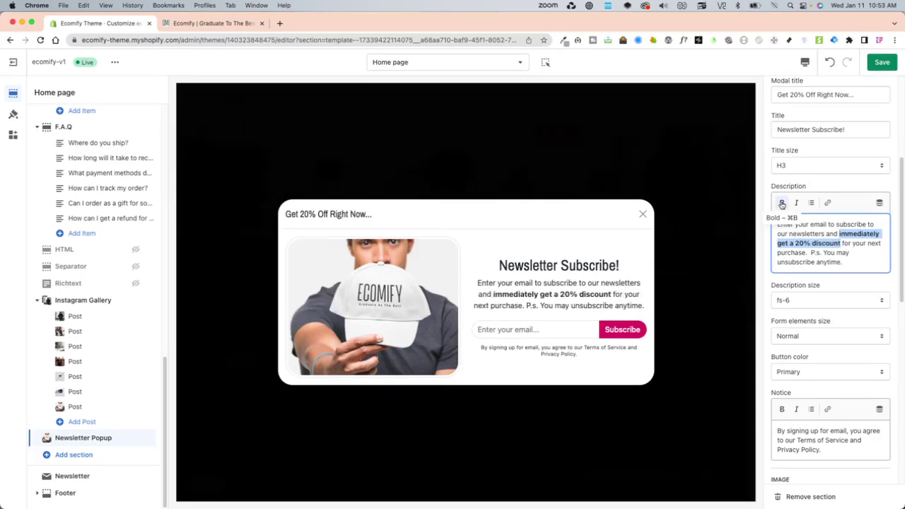
{"action": "left_click", "coordinate": [810, 254]}
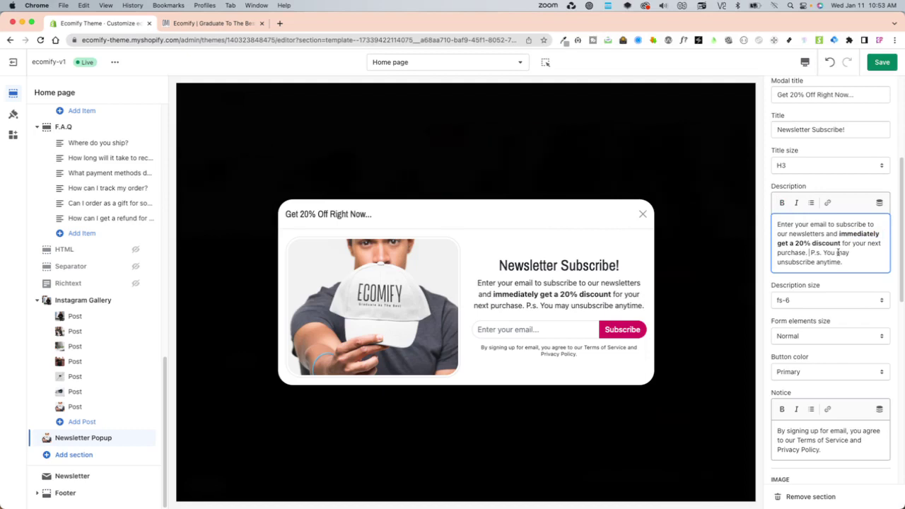
- Try the Small and fs-1 description sizes on the popup and restore the size to fs-6
{"action": "left_click", "coordinate": [814, 300]}
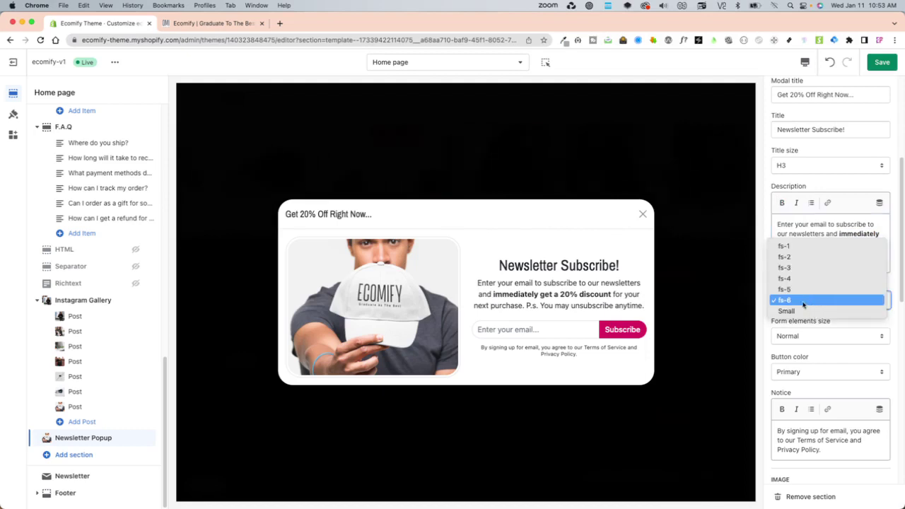
{"action": "left_click", "coordinate": [798, 305]}
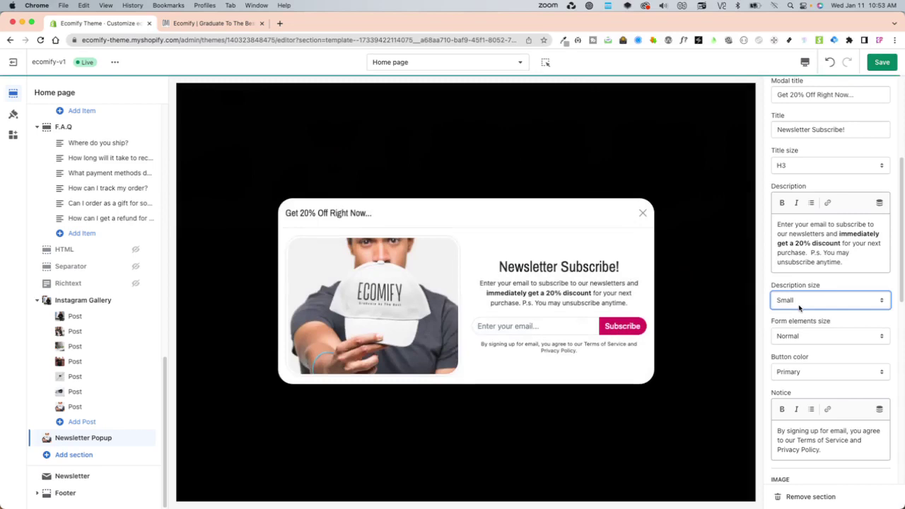
{"action": "left_click", "coordinate": [802, 300]}
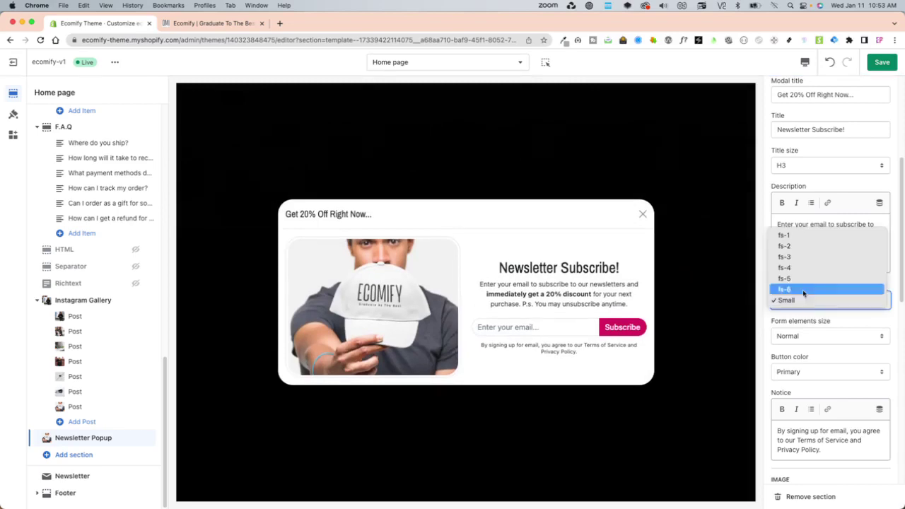
{"action": "left_click", "coordinate": [802, 235]}
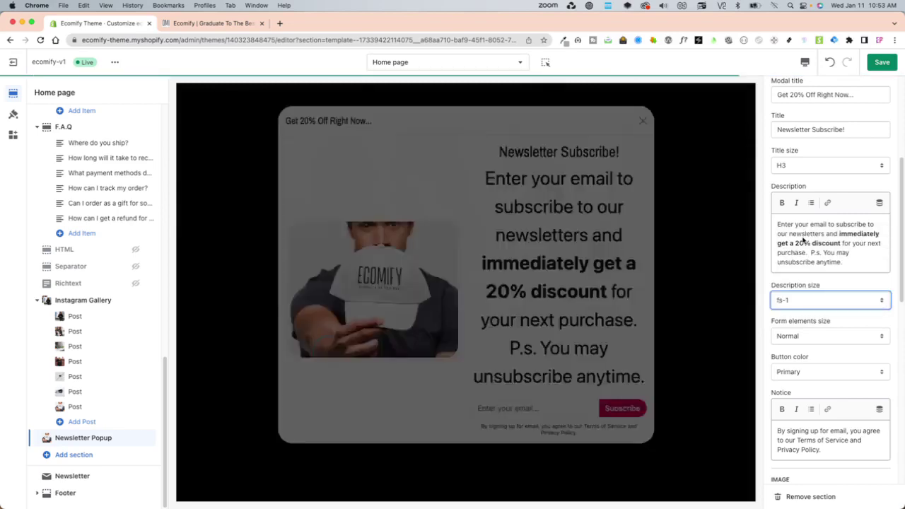
{"action": "left_click", "coordinate": [793, 300]}
{"action": "left_click", "coordinate": [792, 354]}
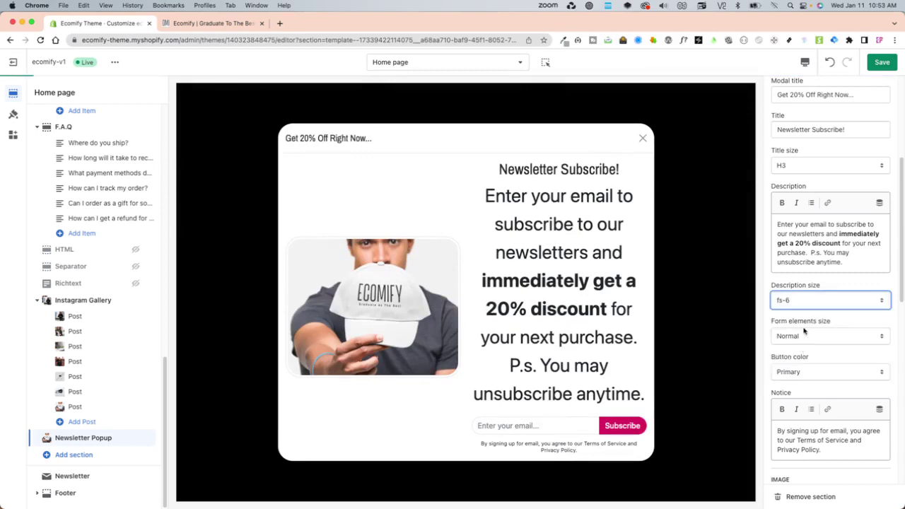
- Compare the Normal and Large form elements sizes in the popup, finishing with Large selected
{"action": "scroll", "coordinate": [806, 354], "scroll_direction": "down", "scroll_amount": 1}
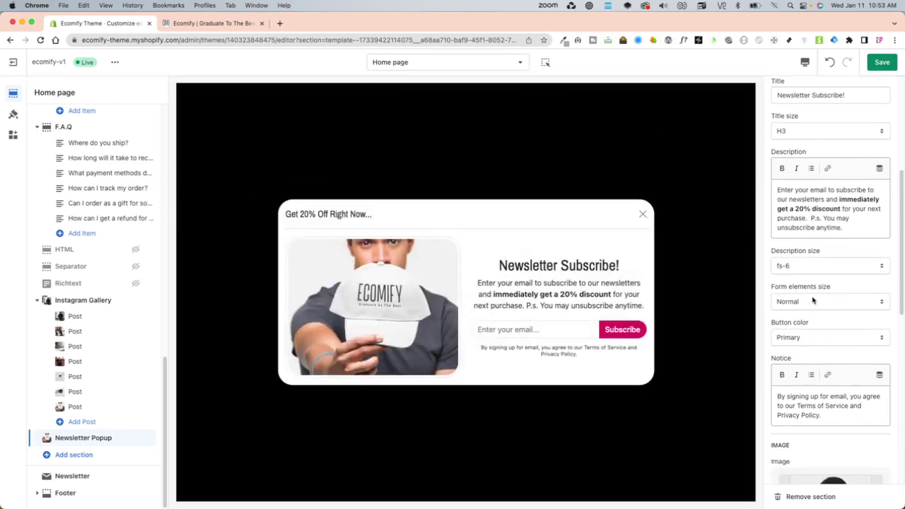
{"action": "left_click", "coordinate": [815, 301]}
{"action": "left_click", "coordinate": [804, 313]}
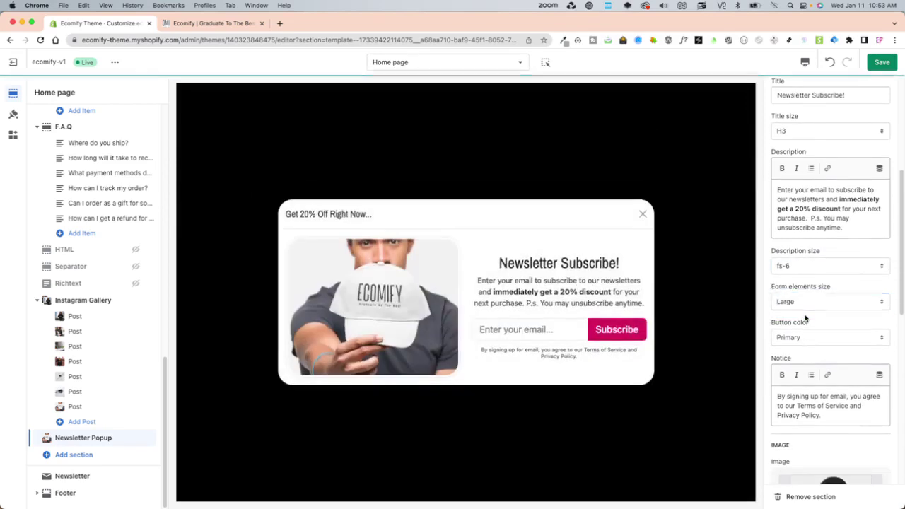
{"action": "left_click", "coordinate": [798, 302]}
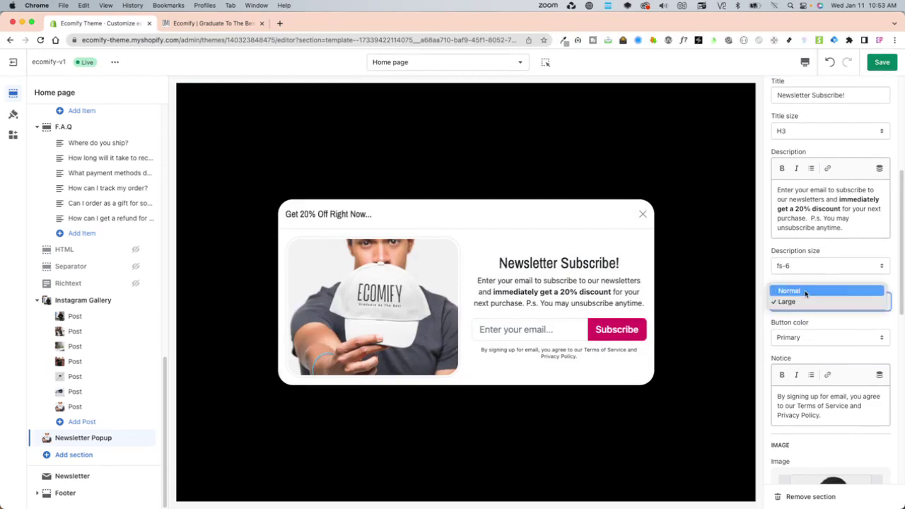
{"action": "left_click", "coordinate": [806, 290]}
{"action": "left_click", "coordinate": [811, 302]}
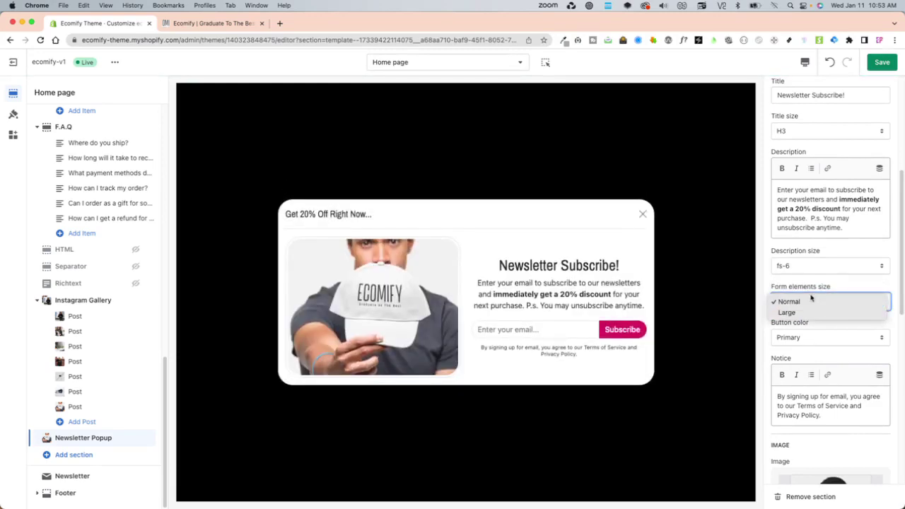
{"action": "left_click", "coordinate": [803, 311]}
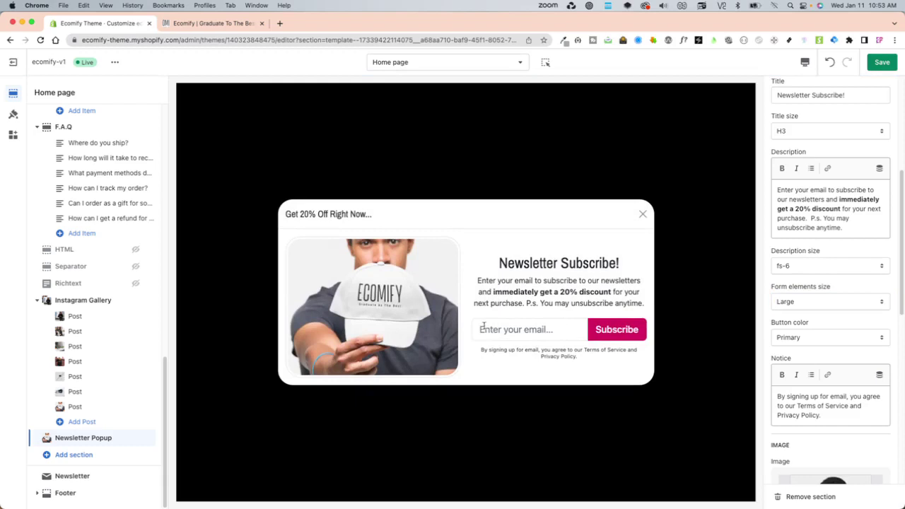
{"action": "left_click", "coordinate": [777, 308]}
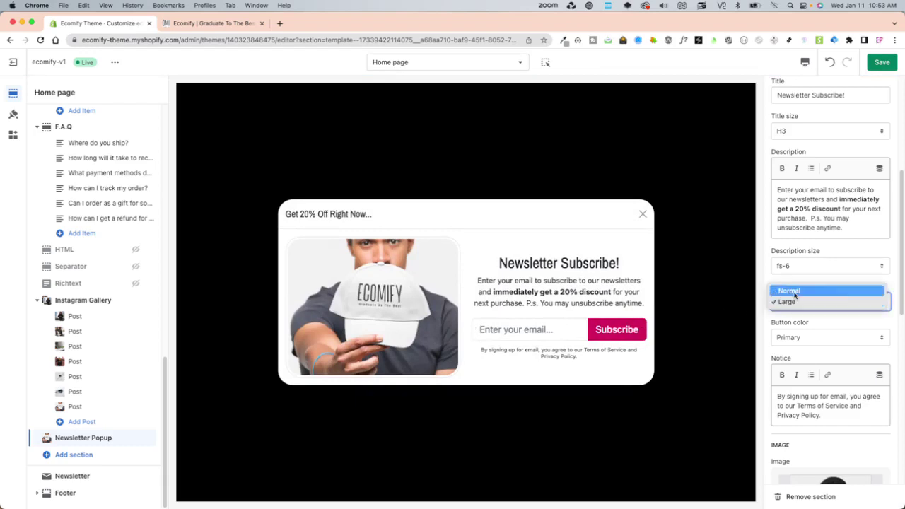
{"action": "left_click", "coordinate": [785, 290]}
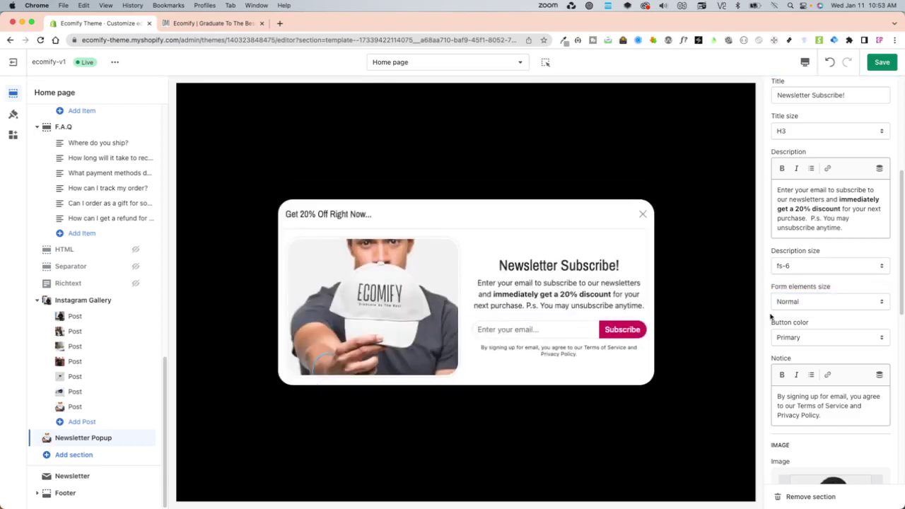
{"action": "left_click", "coordinate": [797, 303]}
{"action": "left_click", "coordinate": [787, 313]}
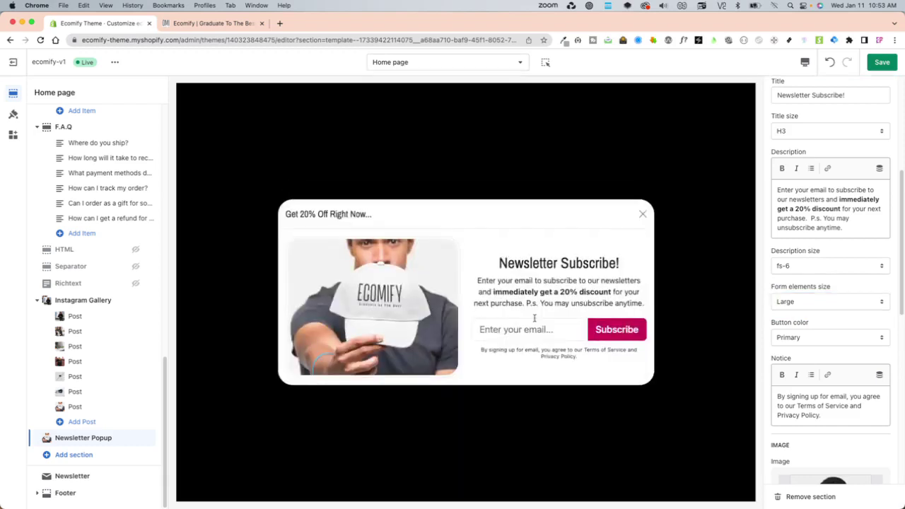
- Review the popup's button color options and the theme's styling colors, and return to the Newsletter Popup settings
{"action": "left_click", "coordinate": [820, 344]}
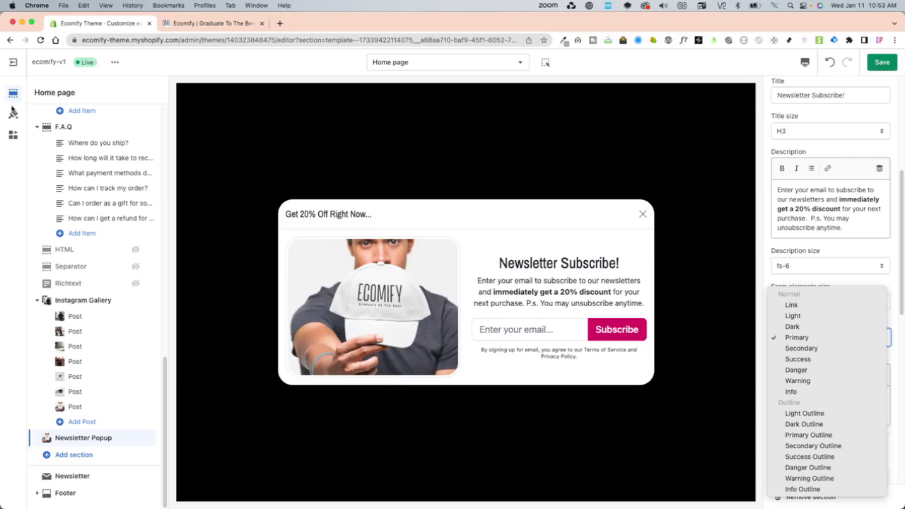
{"action": "left_click", "coordinate": [13, 114]}
{"action": "left_click", "coordinate": [13, 114]}
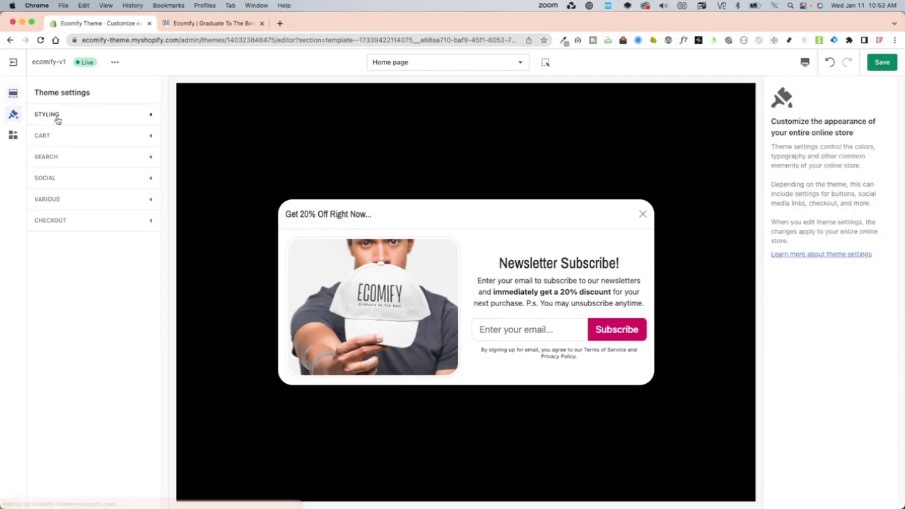
{"action": "left_click", "coordinate": [55, 115]}
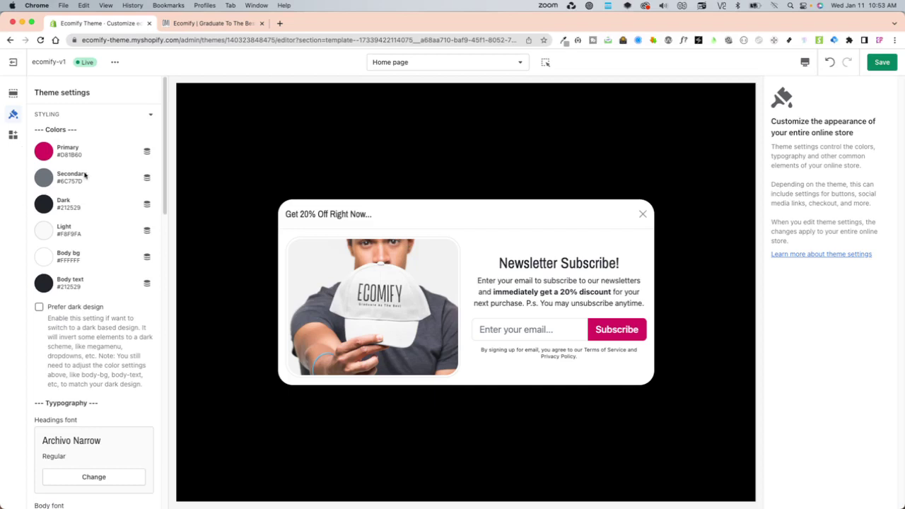
{"action": "left_click", "coordinate": [13, 93]}
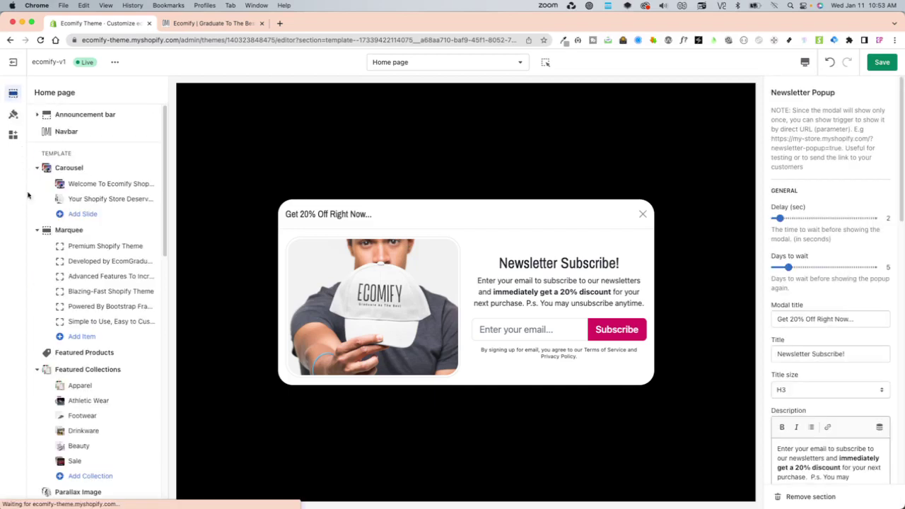
- Examine the popup's notice text about the Terms of Service and Privacy Policy in the settings and the preview
{"action": "scroll", "coordinate": [825, 399], "scroll_direction": "down", "scroll_amount": 10}
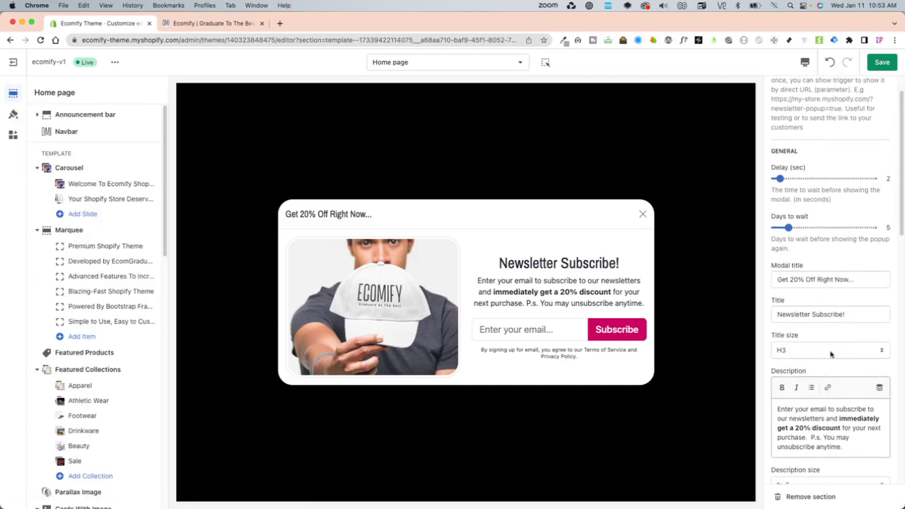
{"action": "scroll", "coordinate": [820, 382], "scroll_direction": "up", "scroll_amount": 4}
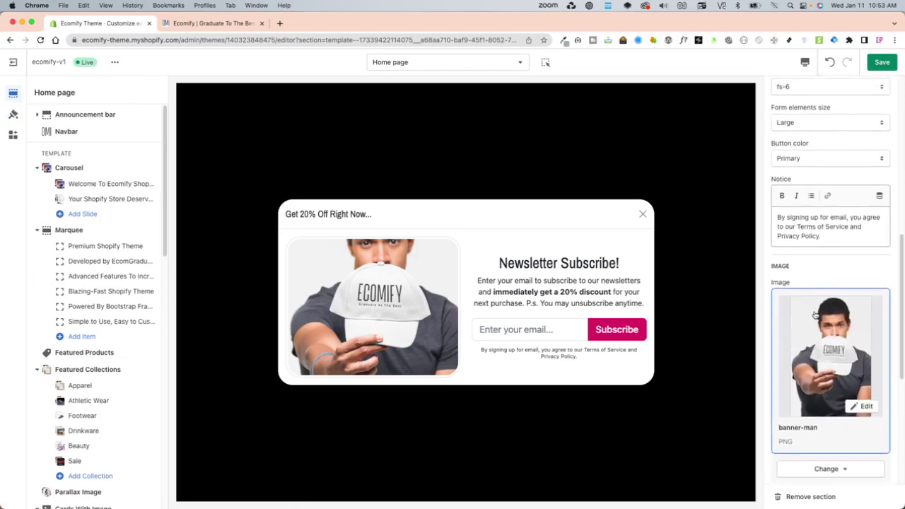
{"action": "left_click", "coordinate": [811, 341]}
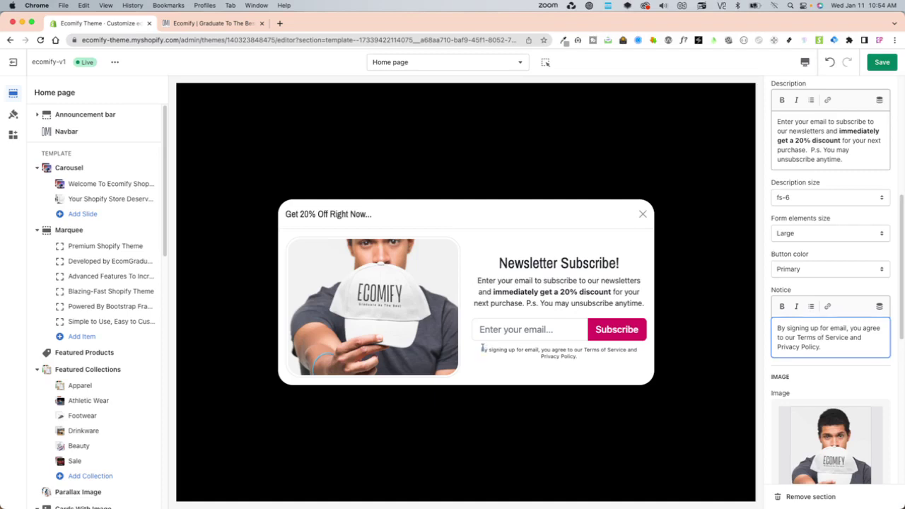
{"action": "left_click_drag", "start_coordinate": [481, 347], "coordinate": [628, 360]}
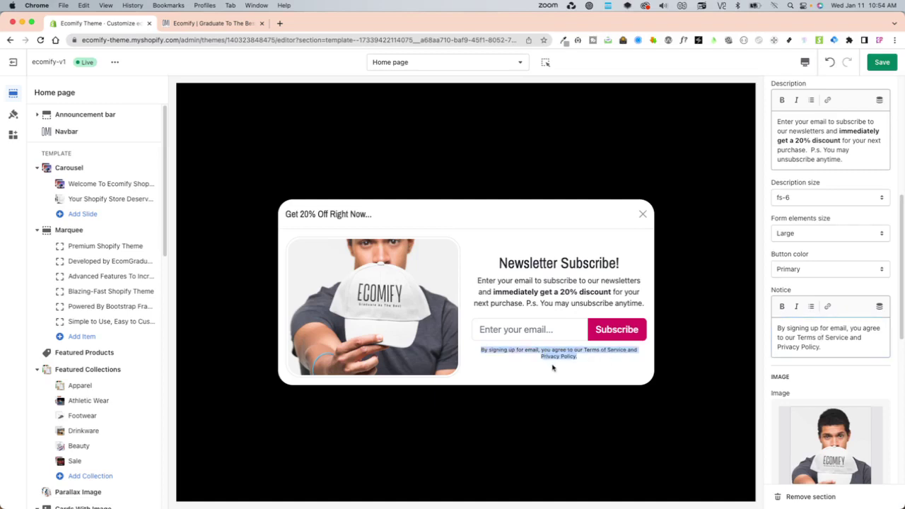
{"action": "double_click", "coordinate": [802, 337]}
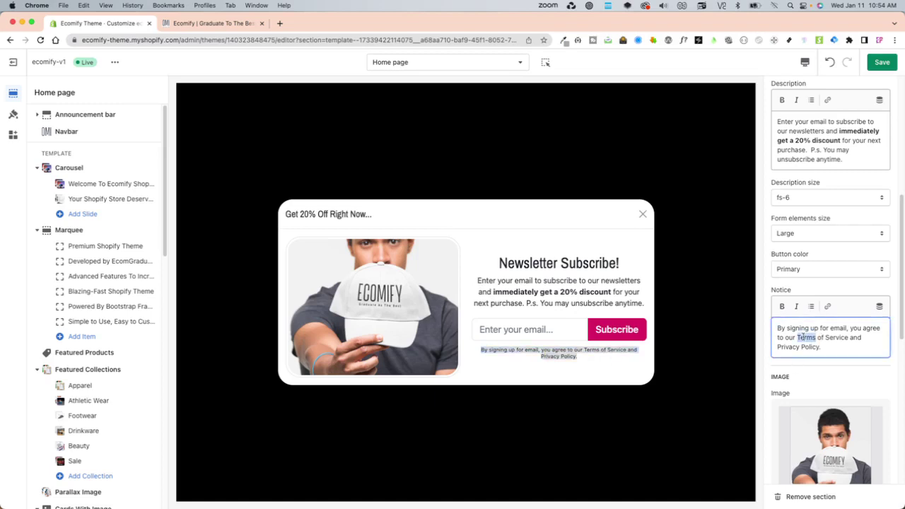
{"action": "left_click_drag", "start_coordinate": [844, 347], "coordinate": [758, 325]}
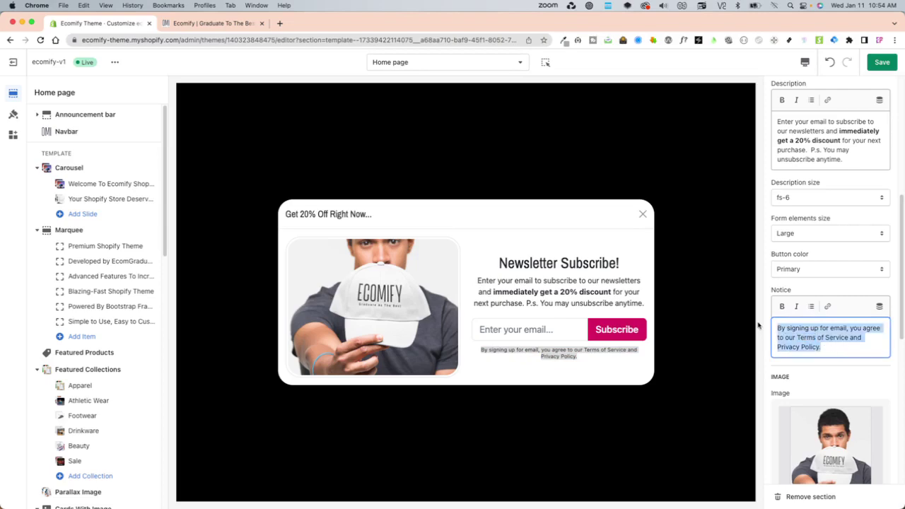
{"action": "scroll", "coordinate": [802, 362], "scroll_direction": "up", "scroll_amount": 3}
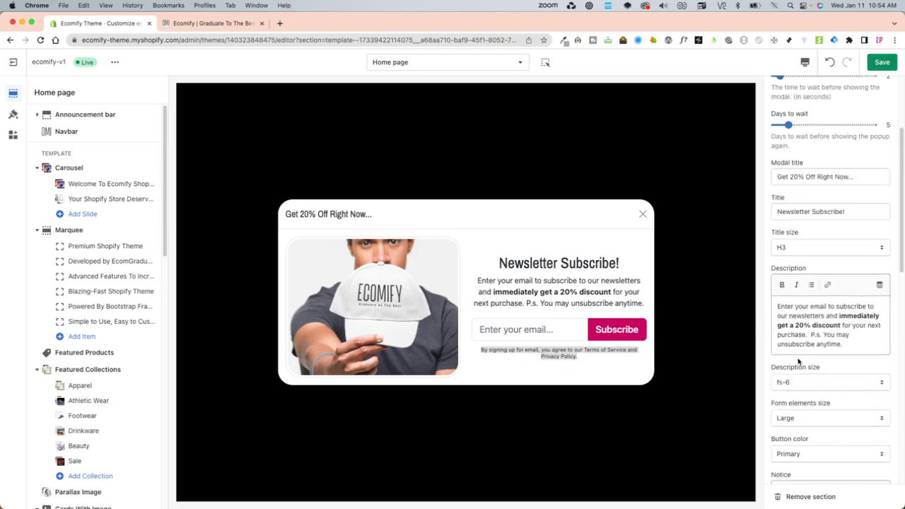
{"action": "scroll", "coordinate": [813, 371], "scroll_direction": "up", "scroll_amount": 2}
- Try the Square image orientation for the popup image and set it to Potrait
{"action": "scroll", "coordinate": [820, 373], "scroll_direction": "down", "scroll_amount": 7}
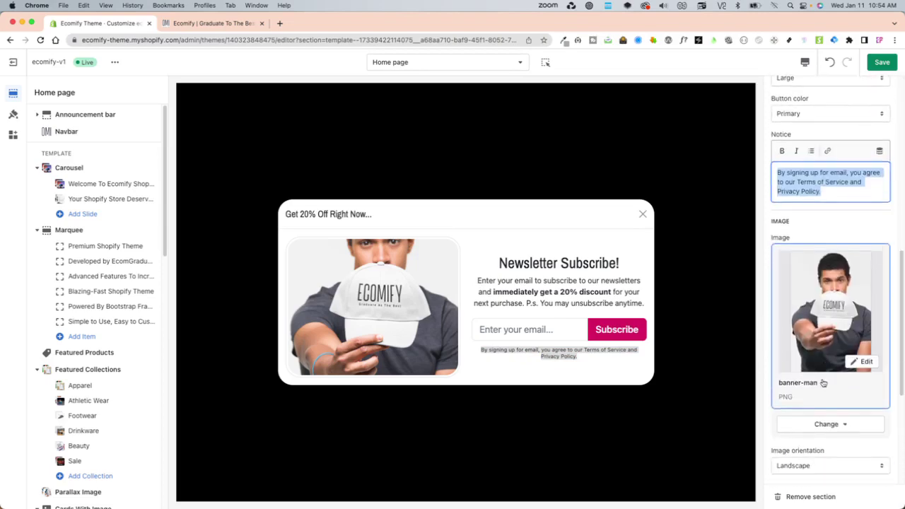
{"action": "scroll", "coordinate": [843, 267], "scroll_direction": "down", "scroll_amount": 1}
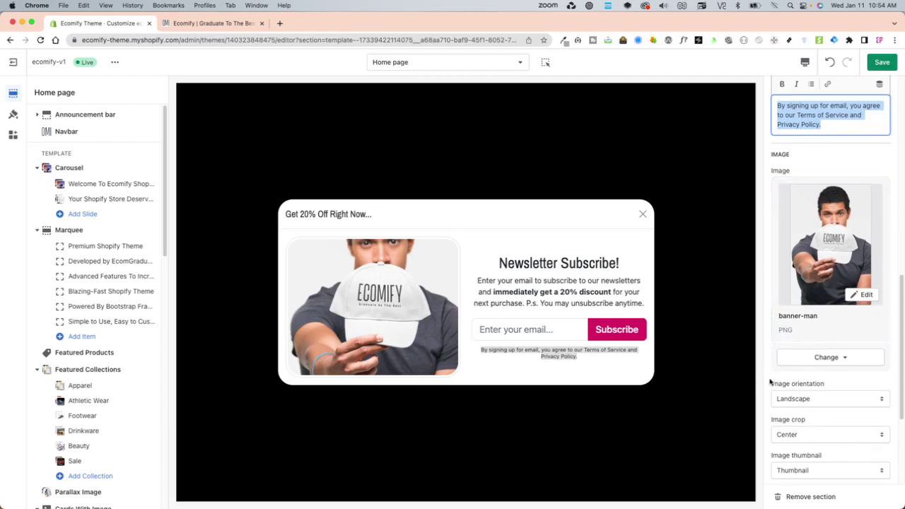
{"action": "scroll", "coordinate": [770, 382], "scroll_direction": "down", "scroll_amount": 3}
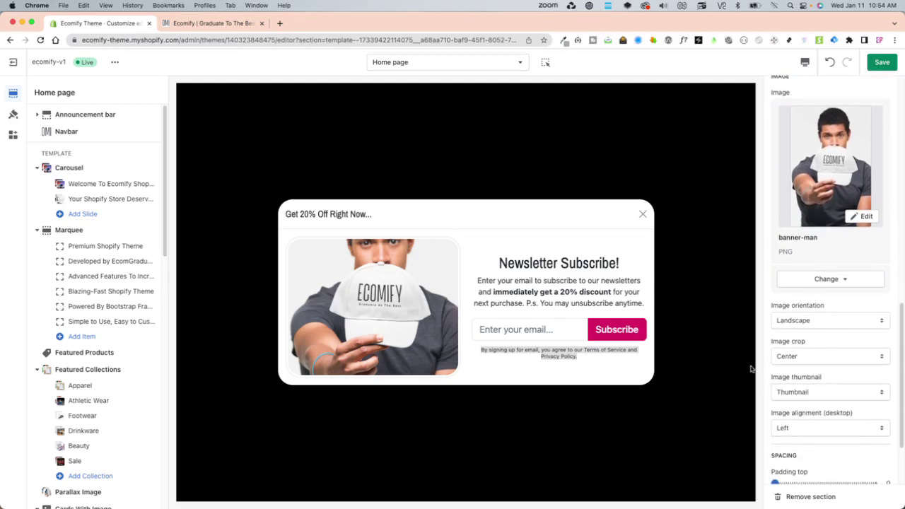
{"action": "left_click", "coordinate": [798, 321]}
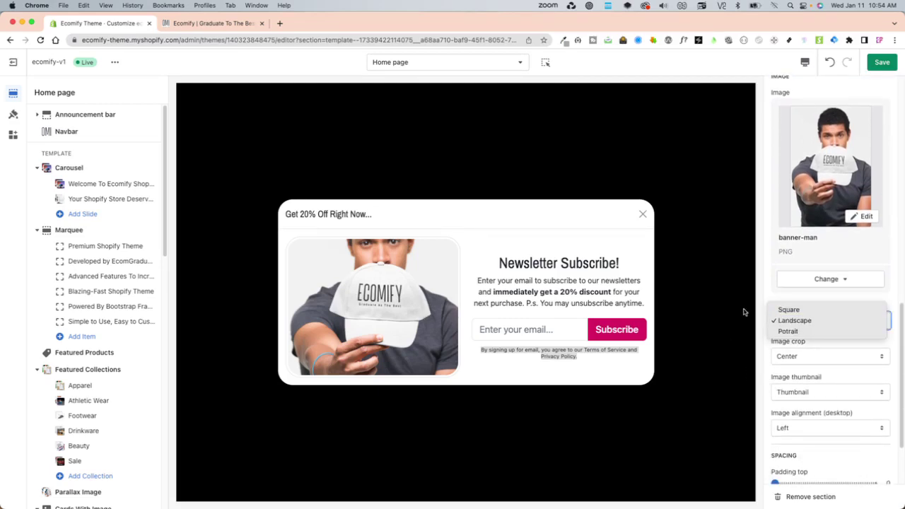
{"action": "left_click", "coordinate": [797, 310]}
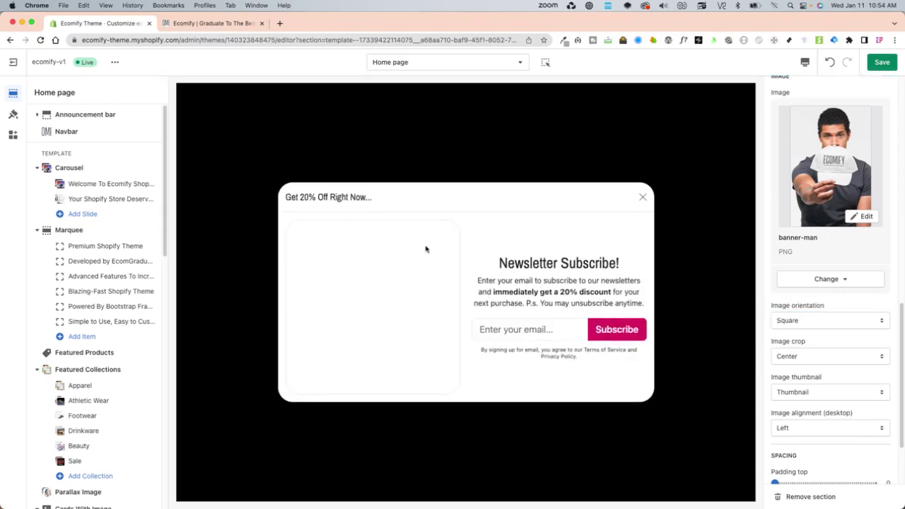
{"action": "left_click", "coordinate": [797, 320]}
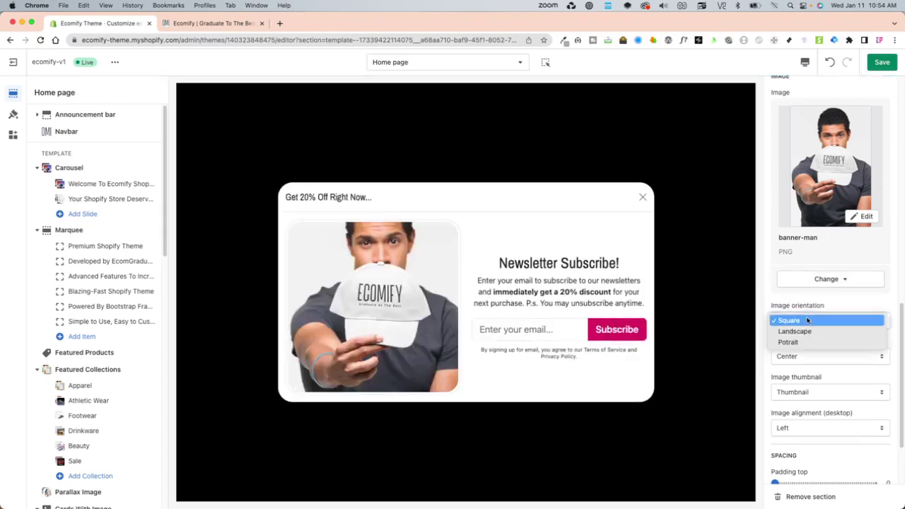
{"action": "left_click", "coordinate": [795, 355]}
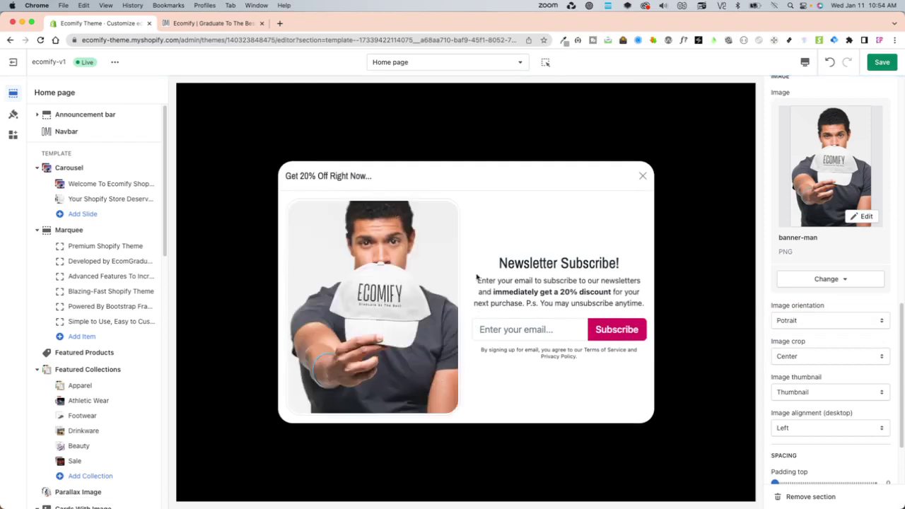
- Try the Bottom image crop on the popup image and set the crop to Right
{"action": "left_click", "coordinate": [810, 356]}
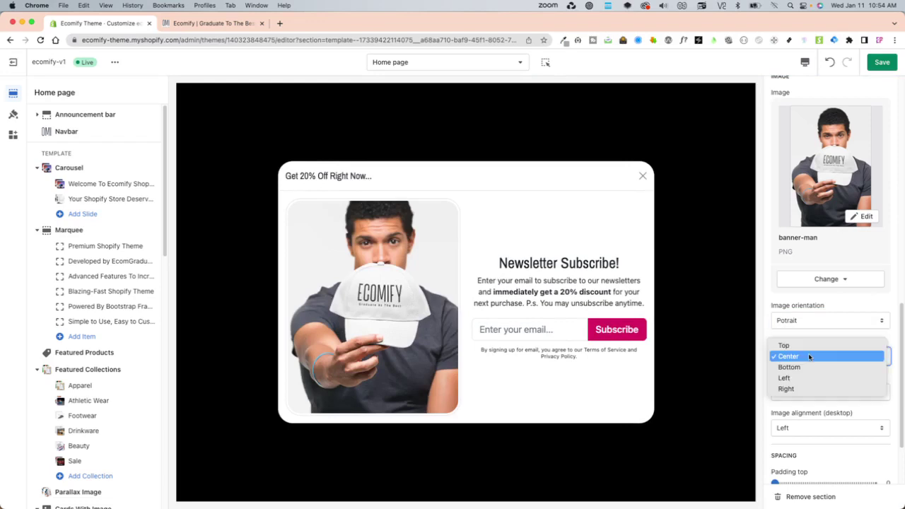
{"action": "left_click", "coordinate": [808, 356]}
{"action": "left_click", "coordinate": [807, 357]}
{"action": "left_click", "coordinate": [804, 366]}
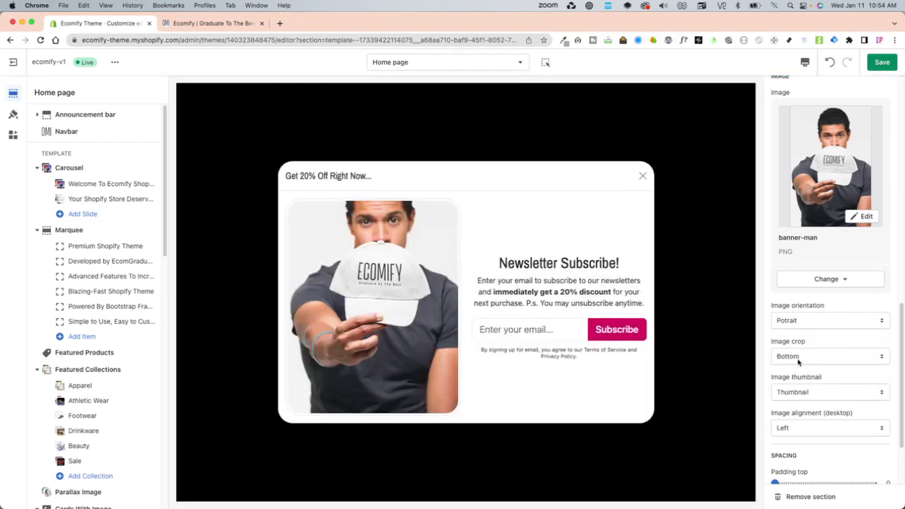
{"action": "left_click", "coordinate": [804, 358]}
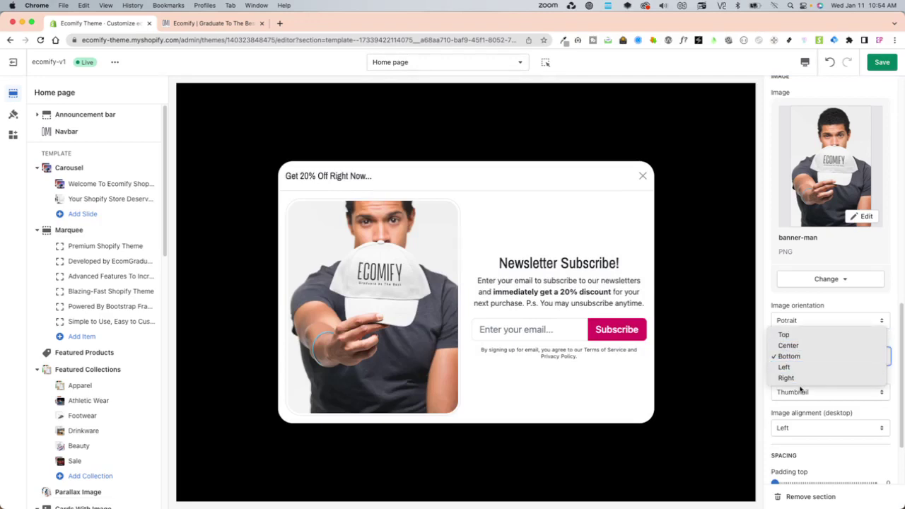
{"action": "left_click", "coordinate": [803, 377]}
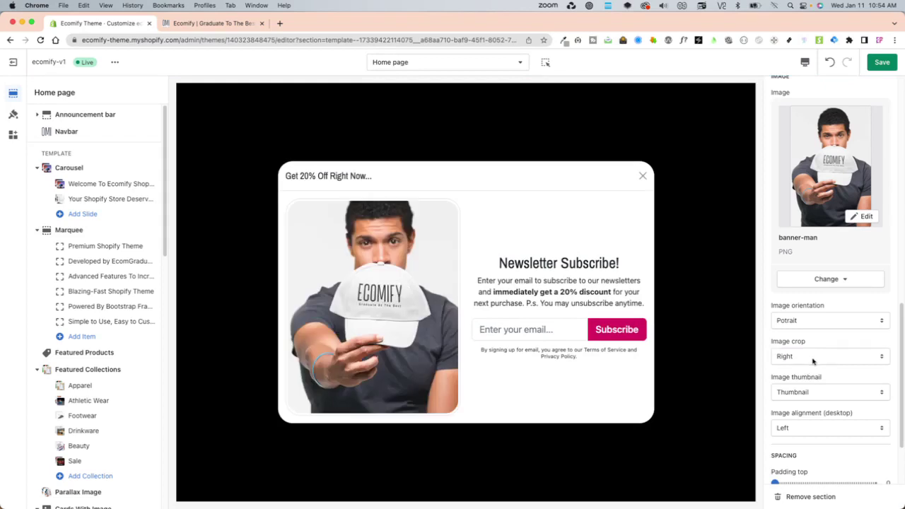
- Set the popup's image thumbnail option to None
{"action": "scroll", "coordinate": [811, 359], "scroll_direction": "down", "scroll_amount": 2}
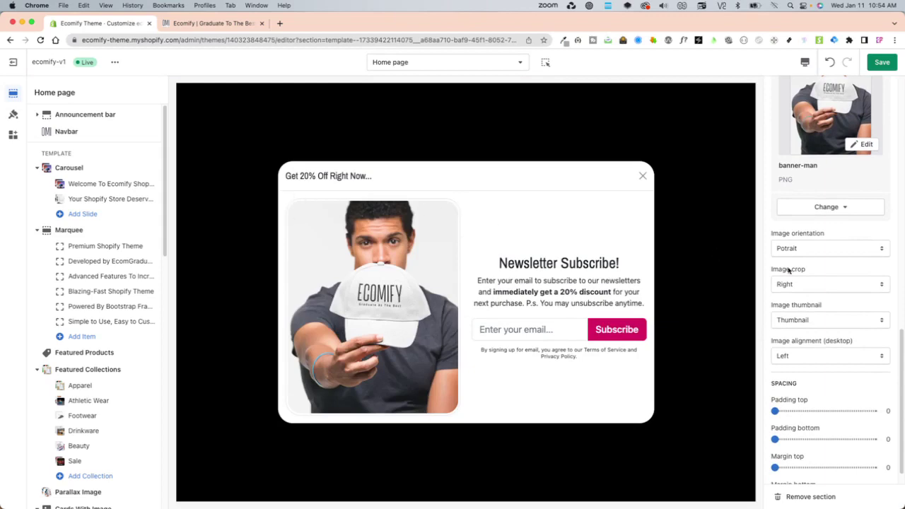
{"action": "left_click", "coordinate": [817, 322]}
{"action": "left_click", "coordinate": [814, 309]}
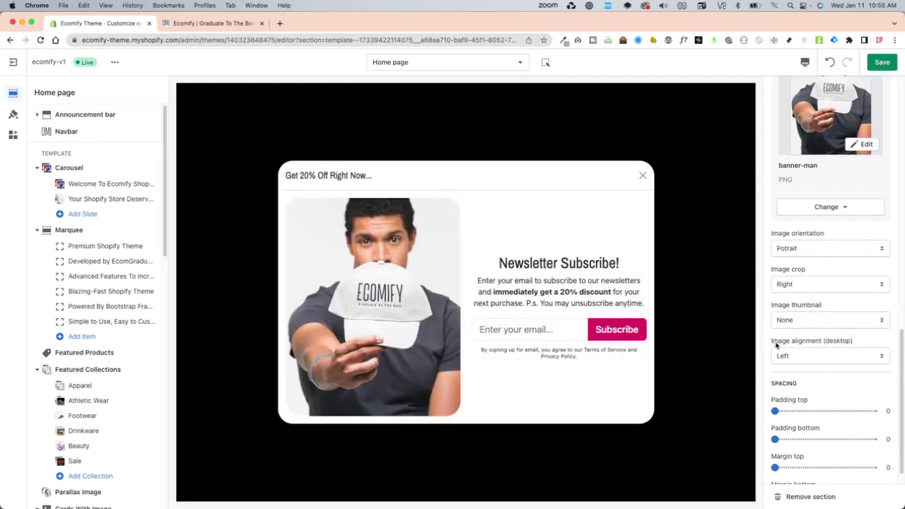
- Try the Right desktop image alignment in the popup and restore it to Left
{"action": "scroll", "coordinate": [820, 347], "scroll_direction": "down", "scroll_amount": 2}
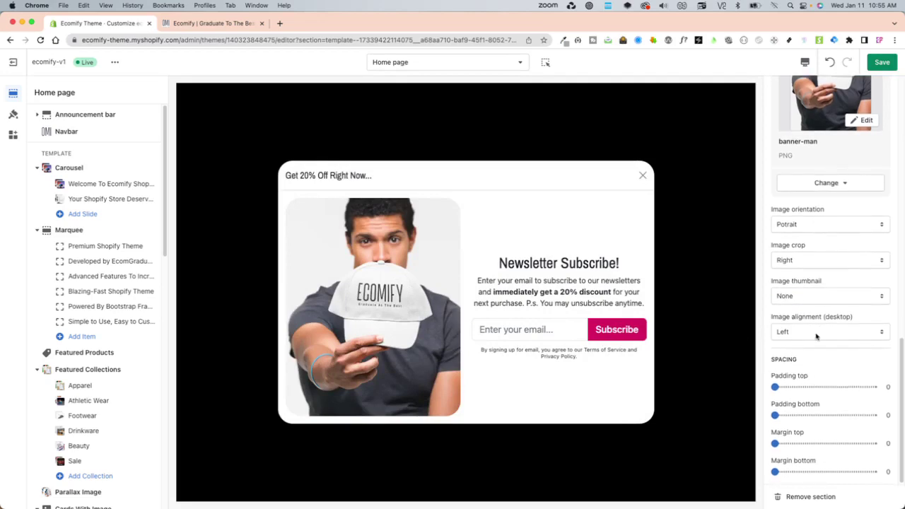
{"action": "left_click", "coordinate": [816, 336]}
{"action": "left_click", "coordinate": [795, 342]}
{"action": "left_click", "coordinate": [801, 332]}
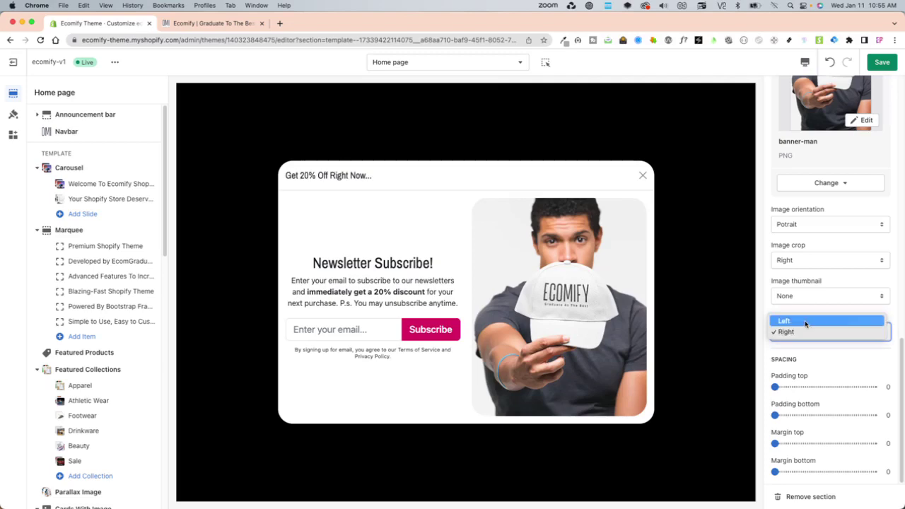
{"action": "left_click", "coordinate": [790, 319]}
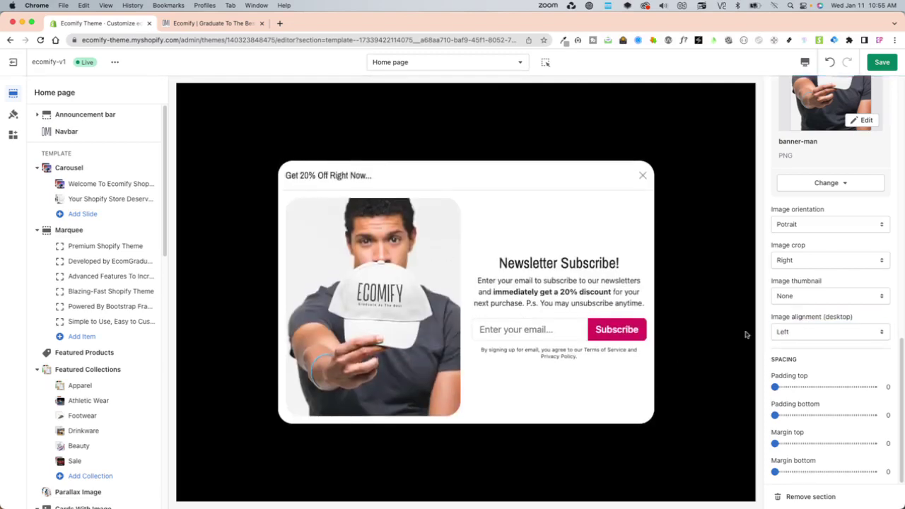
- Set the popup's top and bottom padding to 9, and try top and bottom margins of 6 before resetting them to 0
{"action": "left_click_drag", "start_coordinate": [820, 387], "coordinate": [818, 386]}
{"action": "left_click", "coordinate": [818, 416]}
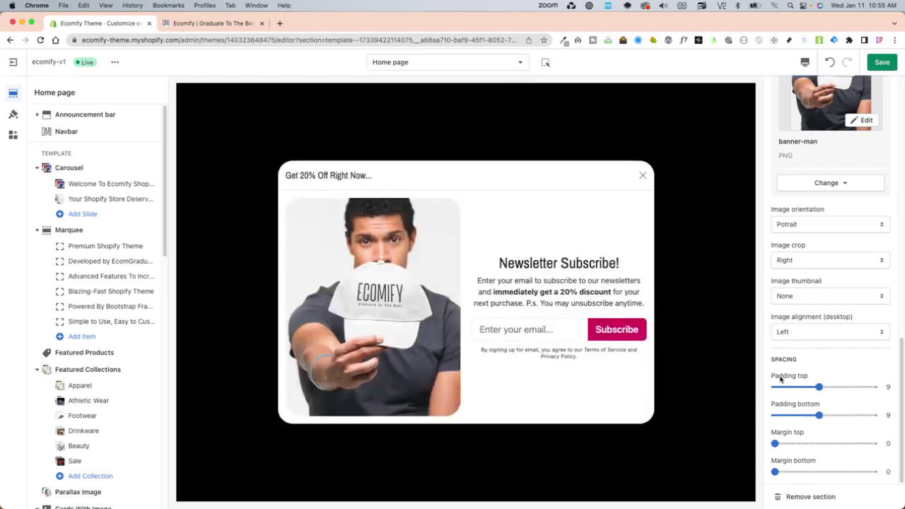
{"action": "left_click", "coordinate": [804, 443]}
{"action": "left_click", "coordinate": [804, 471]}
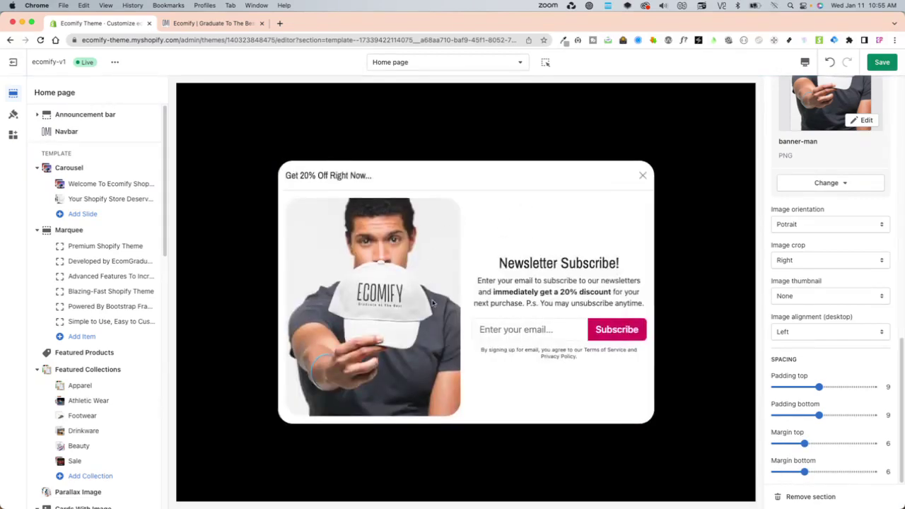
{"action": "left_click", "coordinate": [775, 443]}
{"action": "left_click", "coordinate": [775, 471]}
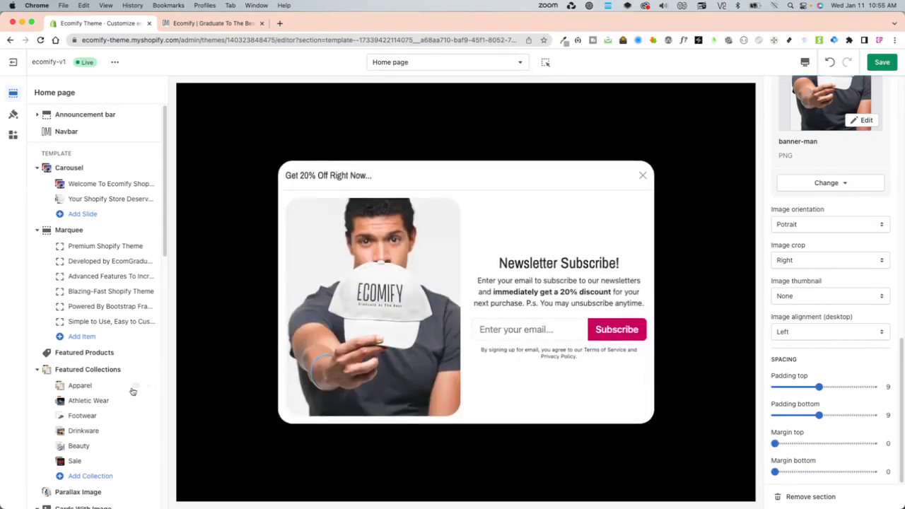
- Hide the Newsletter Popup section on the home page and make it visible again
{"action": "scroll", "coordinate": [121, 416], "scroll_direction": "down", "scroll_amount": 15}
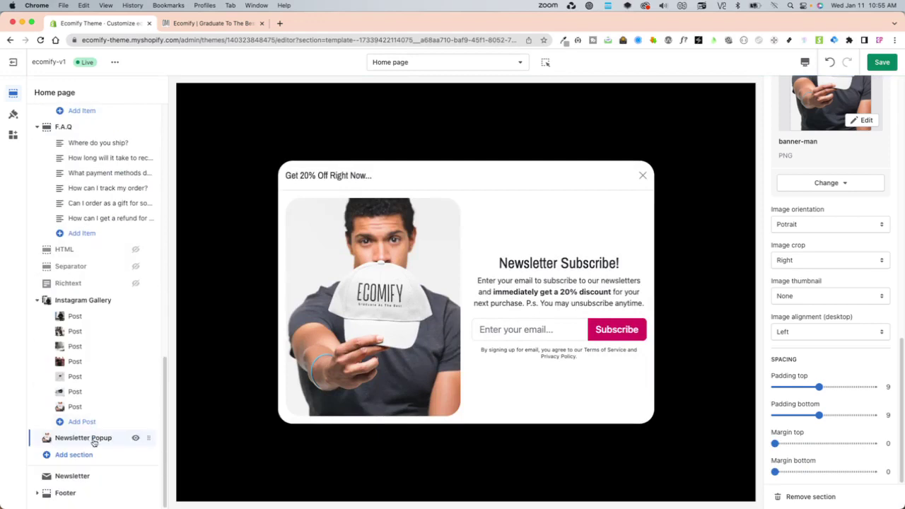
{"action": "left_click", "coordinate": [135, 438]}
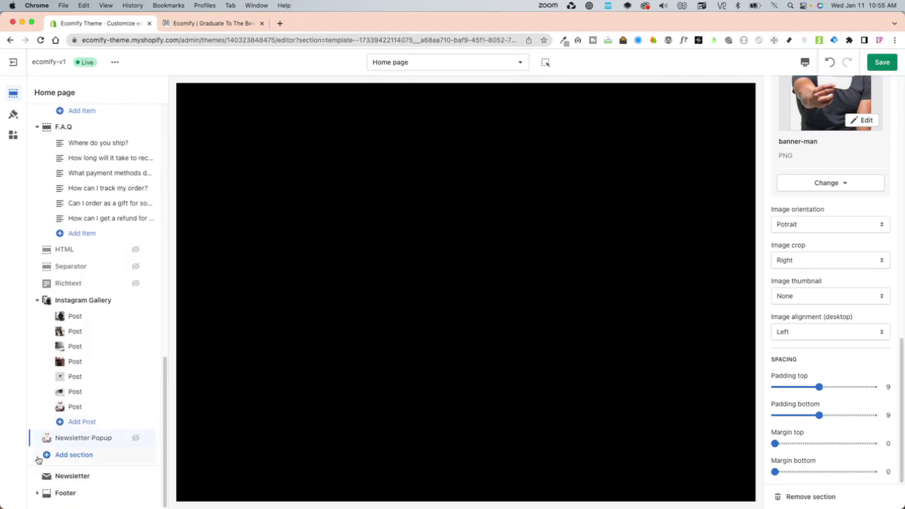
{"action": "left_click", "coordinate": [135, 438]}
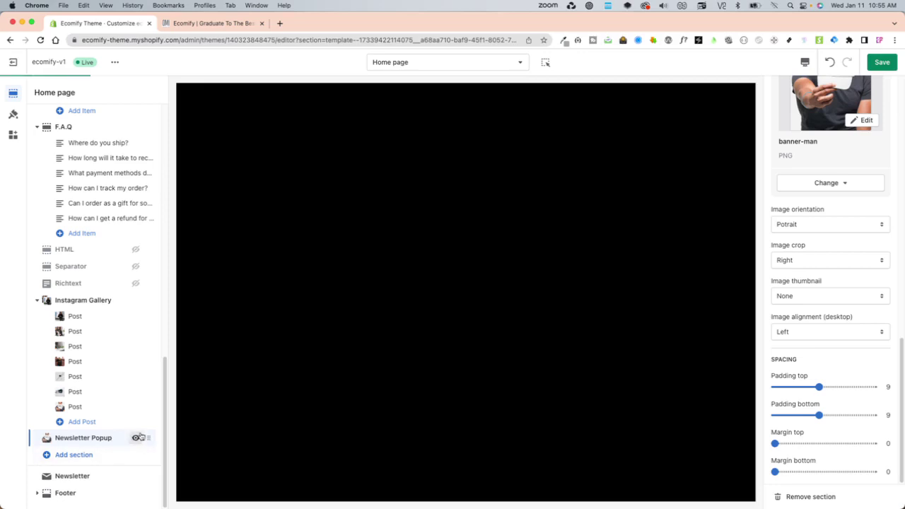
{"action": "scroll", "coordinate": [803, 330], "scroll_direction": "up", "scroll_amount": 10}
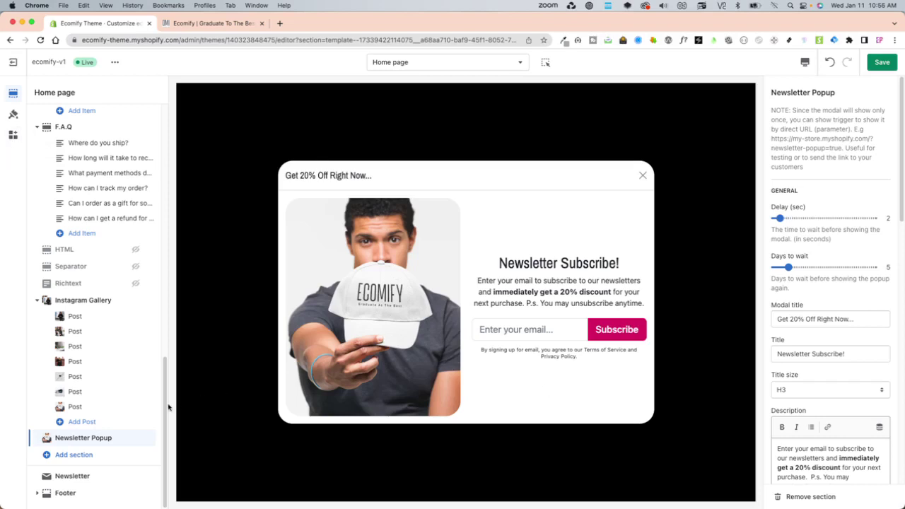
- Look through the app embeds area and return to the theme's styling settings
{"action": "left_click", "coordinate": [12, 135]}
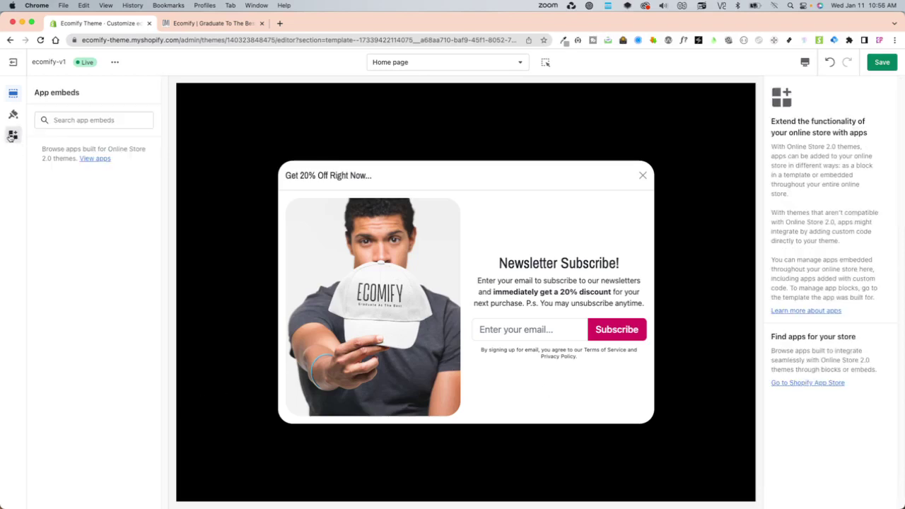
{"action": "left_click", "coordinate": [63, 120]}
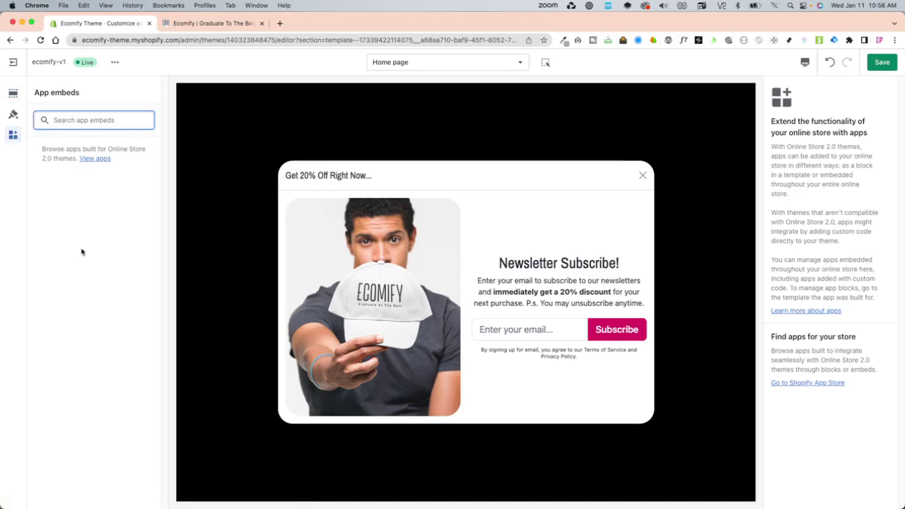
{"action": "left_click", "coordinate": [134, 183]}
{"action": "left_click", "coordinate": [14, 116]}
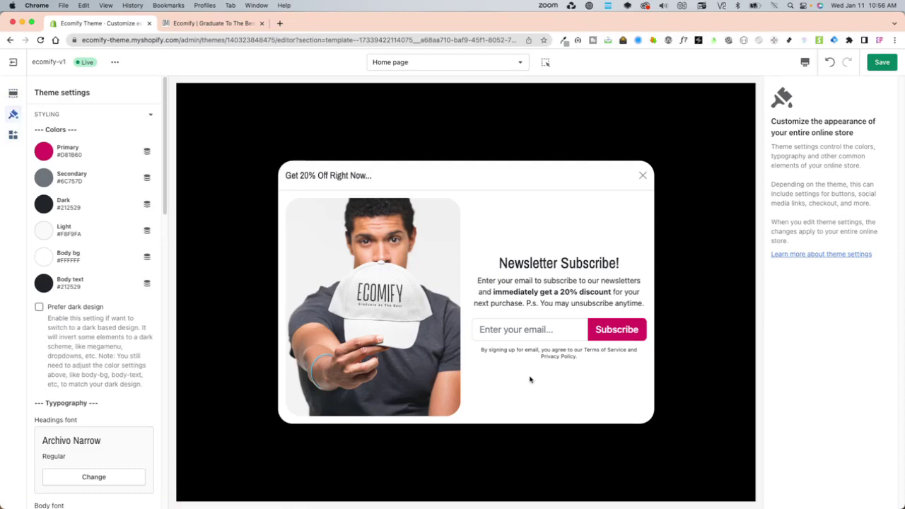